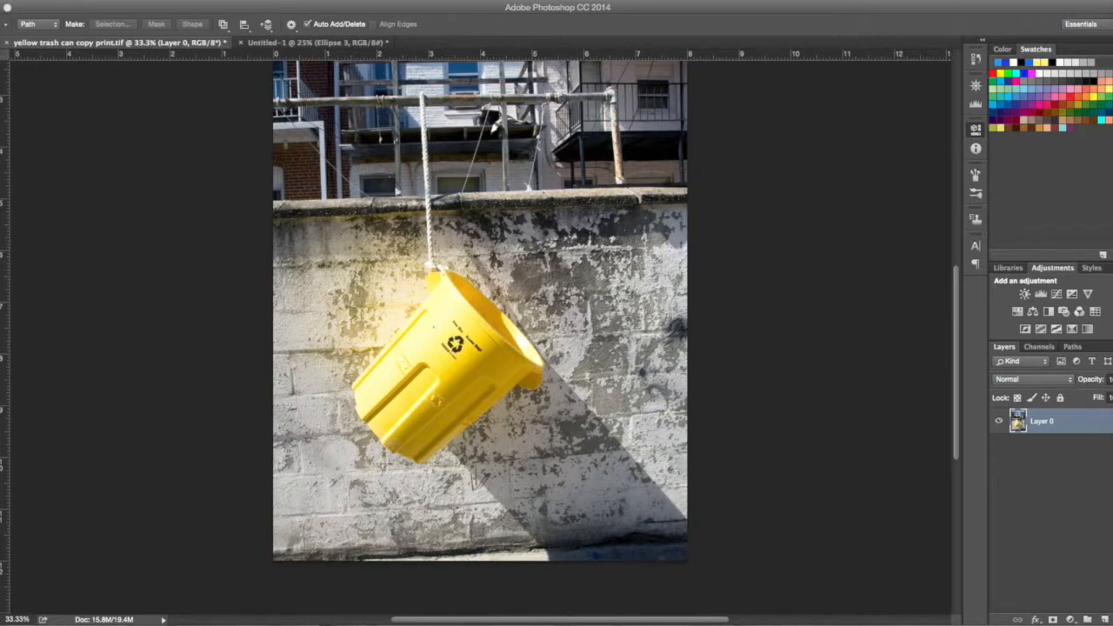
- Choose the Pen tool, undock the layers and paths panel group, and create a new empty path
{"action": "left_click", "coordinate": [2, 298]}
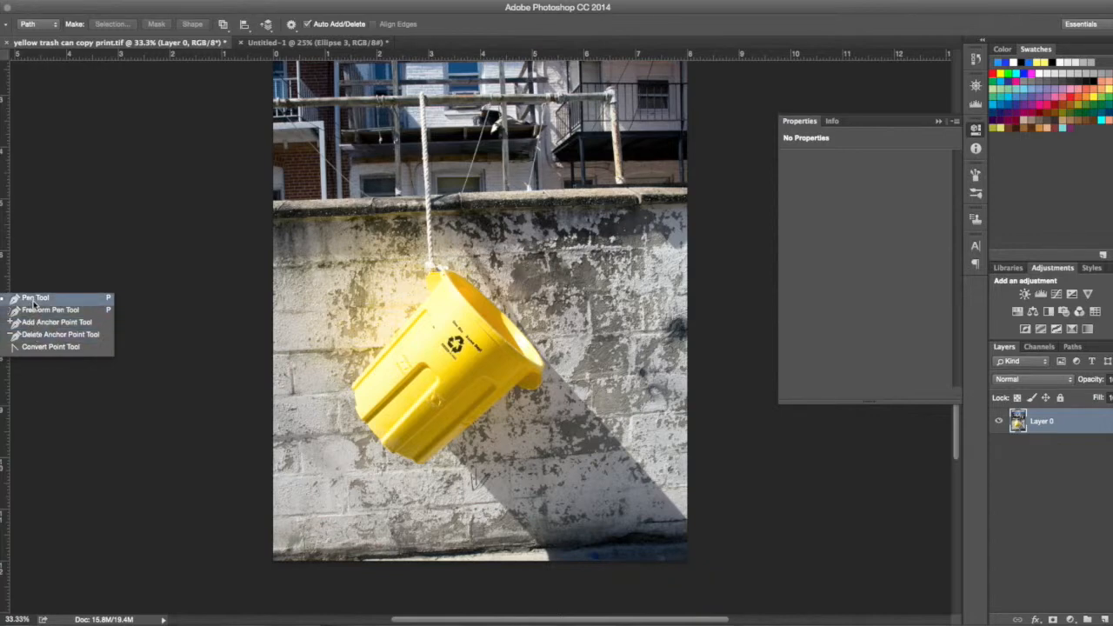
{"action": "left_click", "coordinate": [33, 300]}
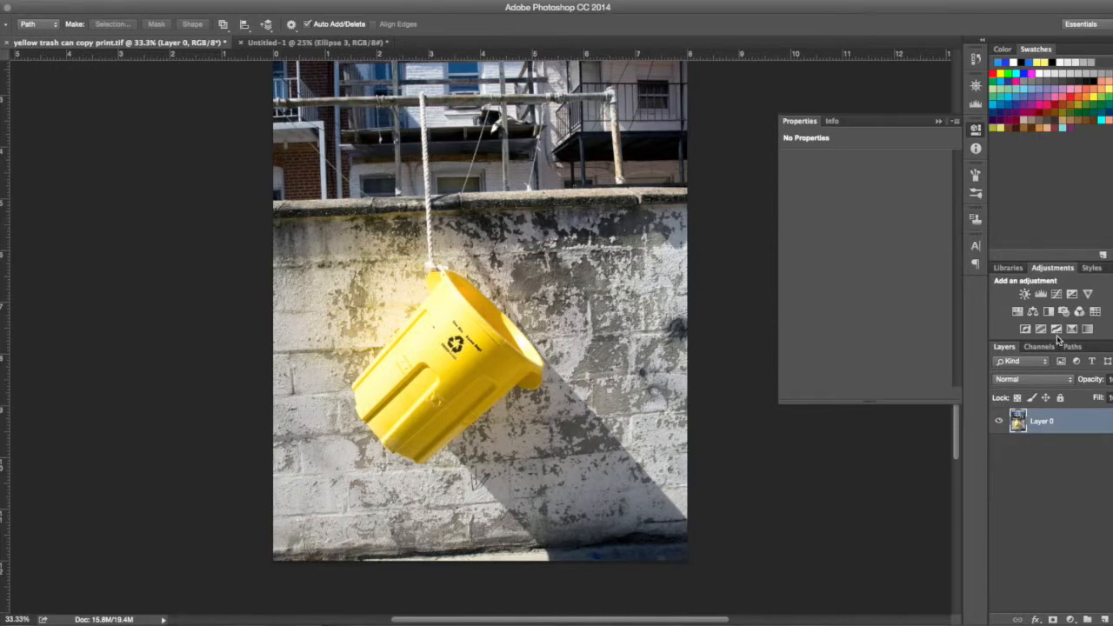
{"action": "left_click_drag", "start_coordinate": [1100, 348], "coordinate": [835, 331]}
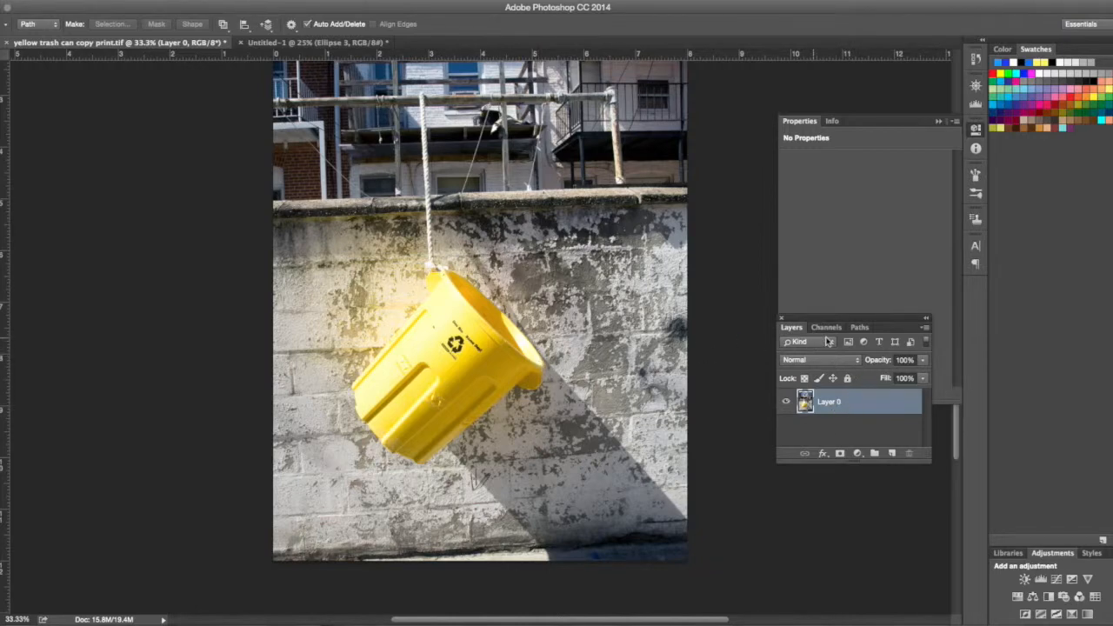
{"action": "left_click", "coordinate": [859, 327]}
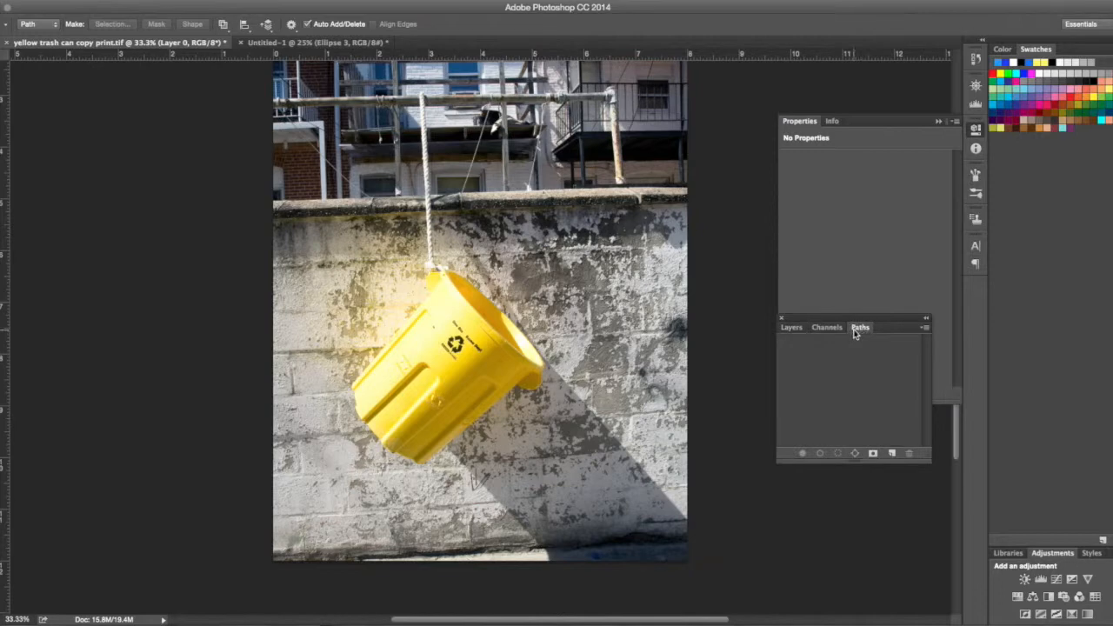
{"action": "left_click", "coordinate": [890, 453]}
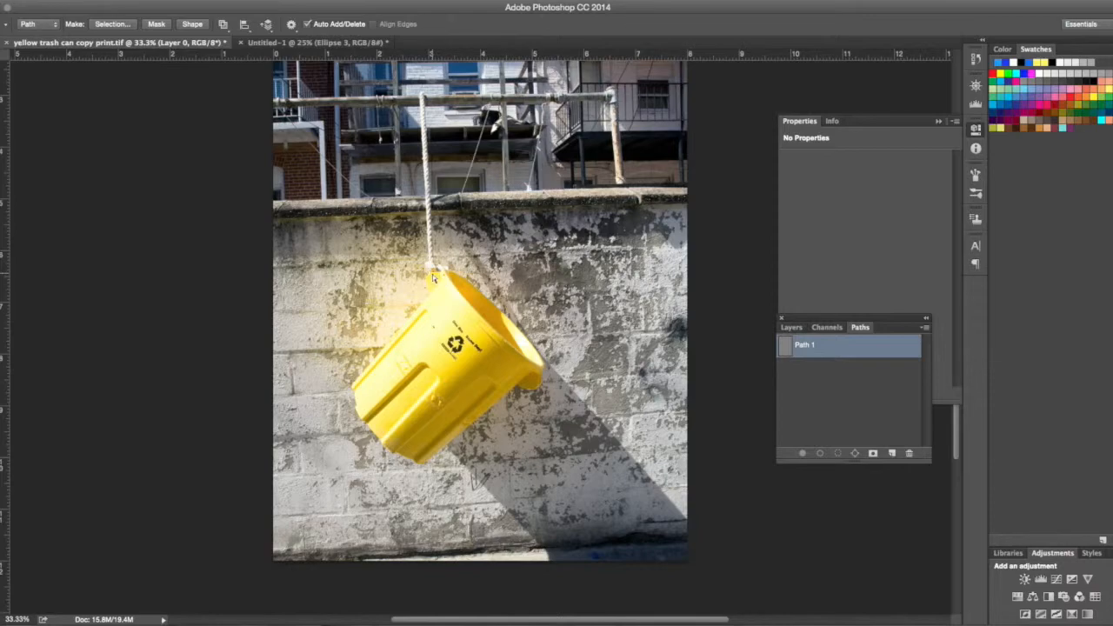
- Start tracing the yellow trash can with anchor points over its upper handle, up to the rope knot
{"action": "scroll", "coordinate": [433, 276], "scroll_direction": "up", "scroll_amount": 6}
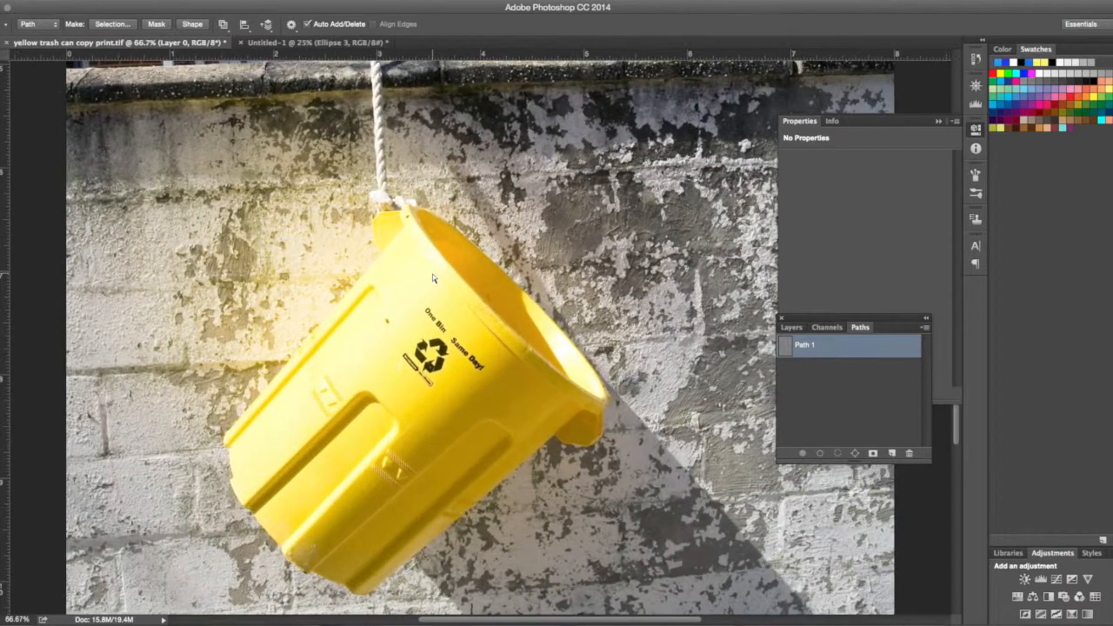
{"action": "scroll", "coordinate": [439, 285], "scroll_direction": "down", "scroll_amount": 3}
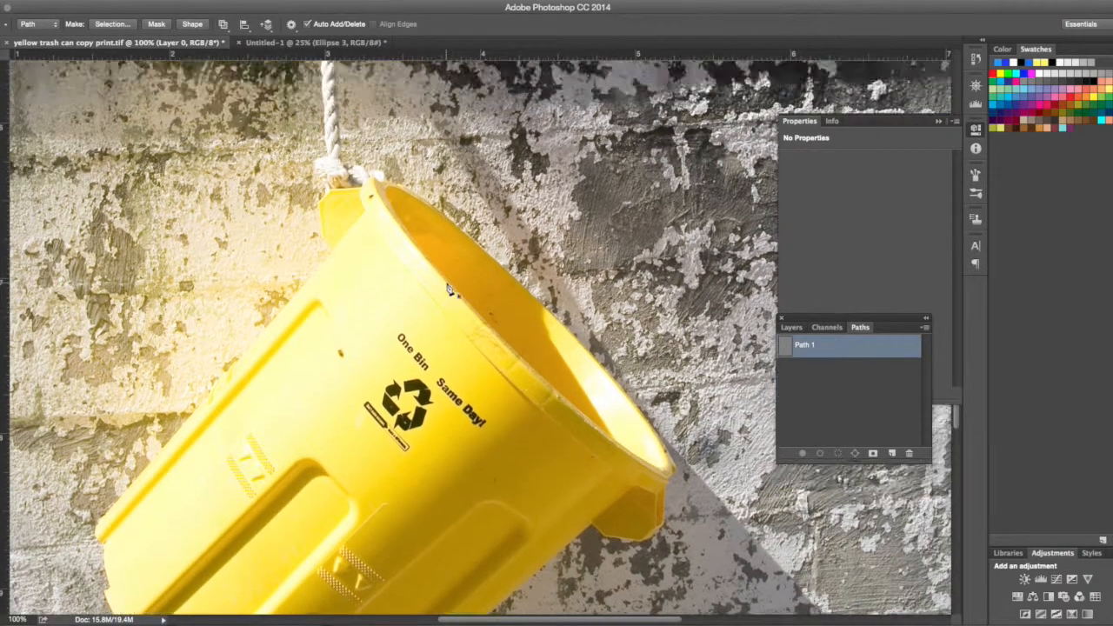
{"action": "scroll", "coordinate": [449, 289], "scroll_direction": "down", "scroll_amount": 2}
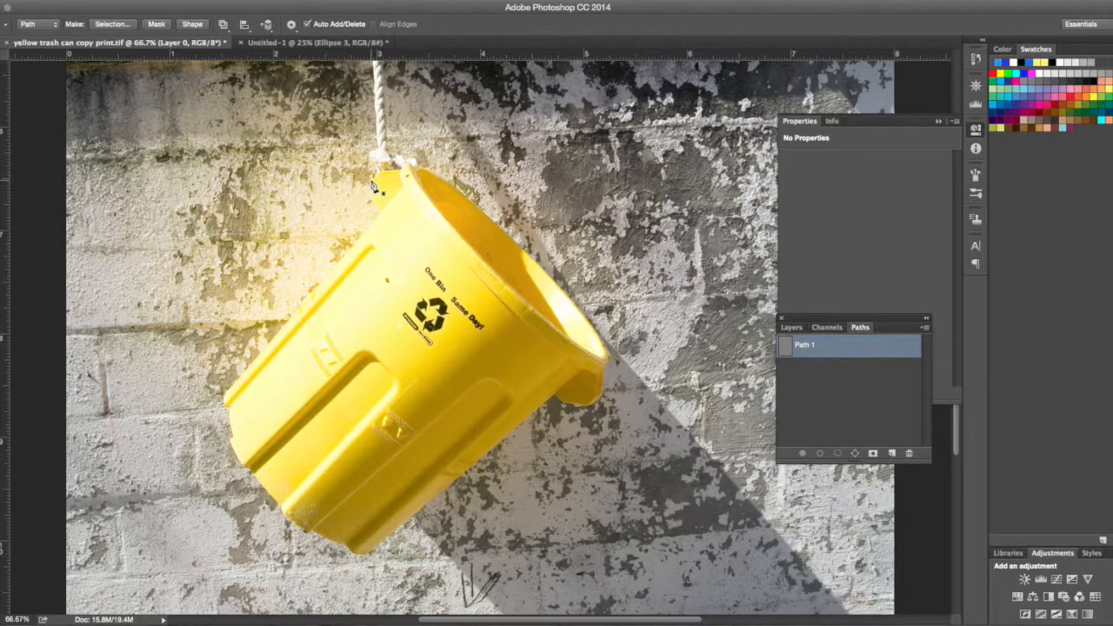
{"action": "left_click", "coordinate": [377, 175]}
{"action": "left_click", "coordinate": [380, 172]}
{"action": "left_click", "coordinate": [393, 170]}
{"action": "left_click", "coordinate": [398, 170]}
{"action": "left_click", "coordinate": [404, 164]}
{"action": "left_click", "coordinate": [411, 162]}
- Continue the path with closely spaced anchor points down the outer edge of the trash can's open rim
{"action": "left_click", "coordinate": [423, 166]}
{"action": "left_click", "coordinate": [433, 170]}
{"action": "left_click", "coordinate": [440, 174]}
{"action": "left_click", "coordinate": [459, 190]}
{"action": "left_click", "coordinate": [471, 204]}
{"action": "left_click", "coordinate": [483, 216]}
{"action": "left_click", "coordinate": [495, 222]}
{"action": "left_click", "coordinate": [520, 246]}
{"action": "left_click", "coordinate": [532, 259]}
{"action": "left_click", "coordinate": [577, 309]}
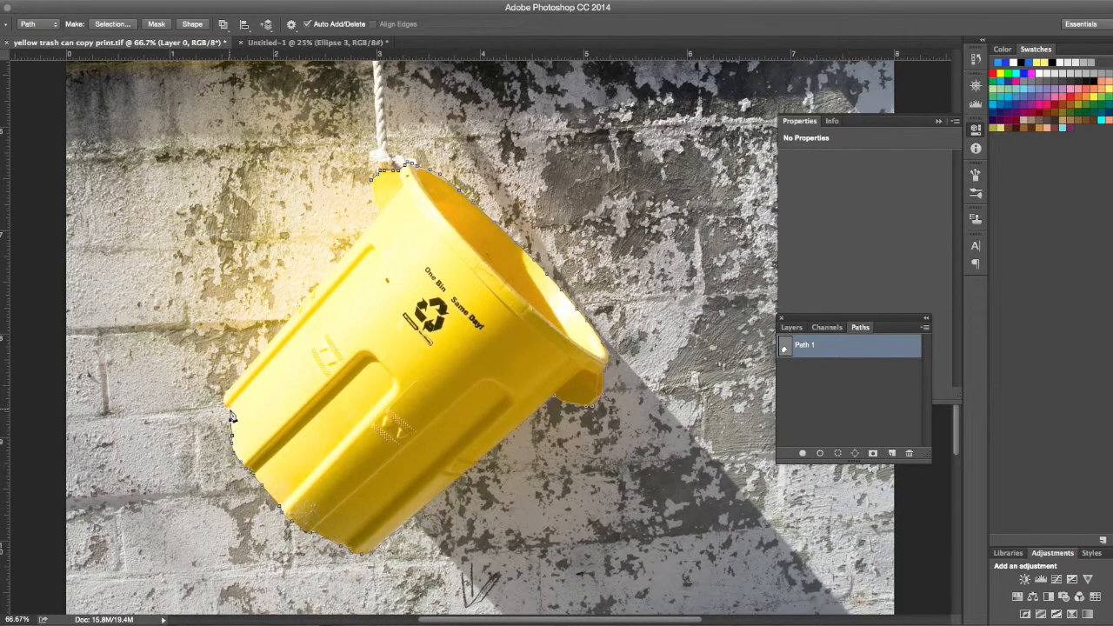
- Trace the trash can's long side from its base corner back up to the handle and close the path
{"action": "left_click", "coordinate": [228, 412]}
{"action": "scroll", "coordinate": [236, 390], "scroll_direction": "up", "scroll_amount": 1}
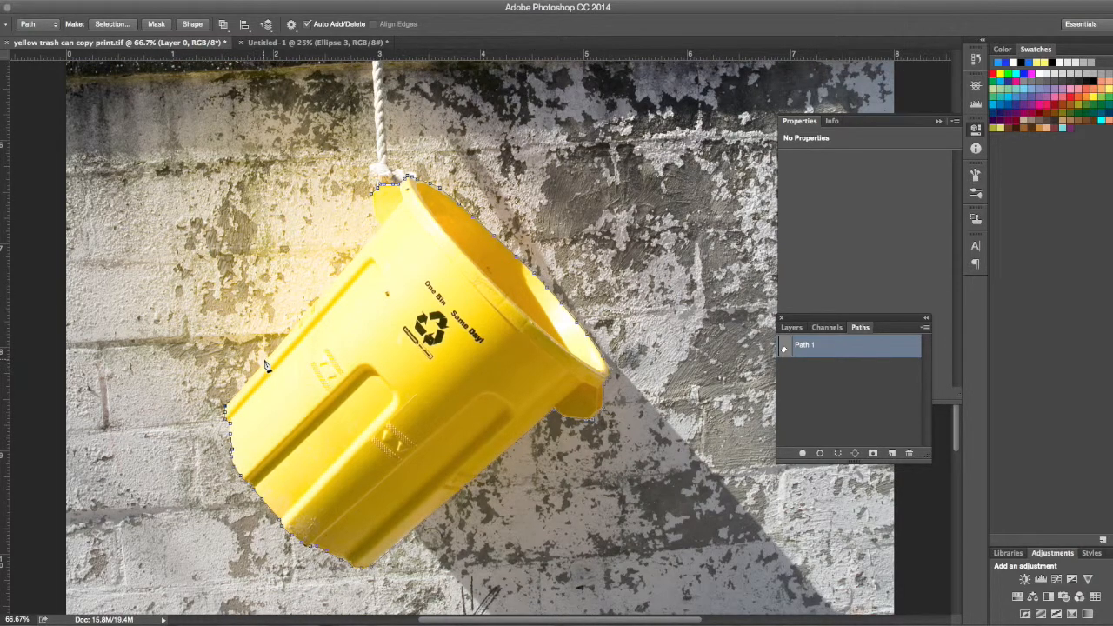
{"action": "left_click", "coordinate": [266, 362]}
{"action": "left_click", "coordinate": [312, 306]}
{"action": "left_click", "coordinate": [346, 266]}
{"action": "left_click", "coordinate": [364, 245]}
{"action": "scroll", "coordinate": [379, 226], "scroll_direction": "up", "scroll_amount": 2}
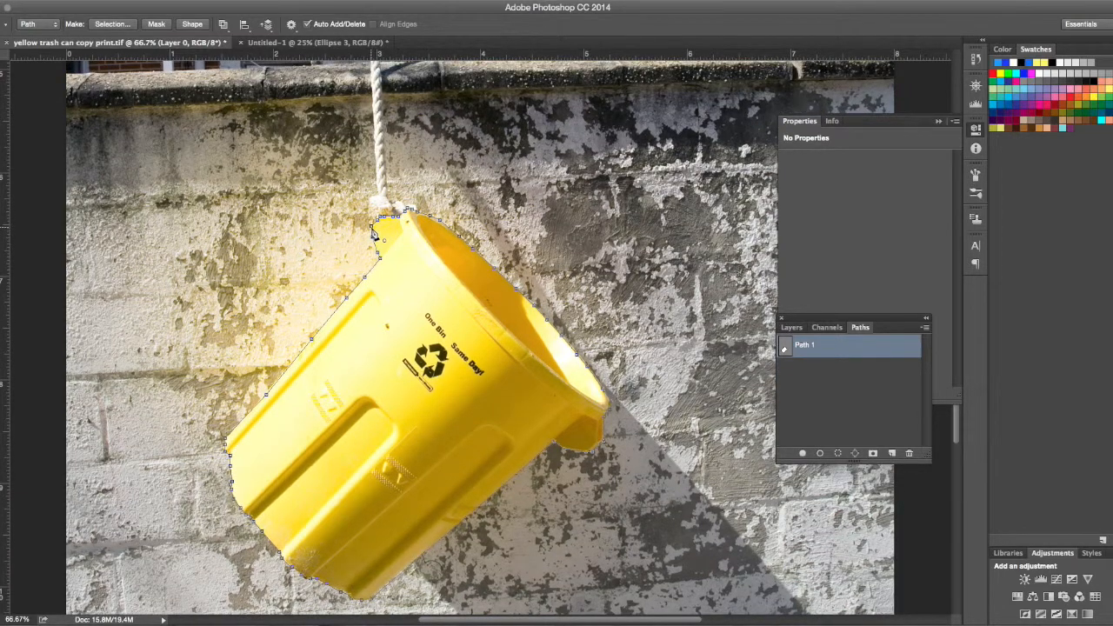
{"action": "left_click", "coordinate": [372, 236]}
{"action": "scroll", "coordinate": [377, 252], "scroll_direction": "down", "scroll_amount": 1}
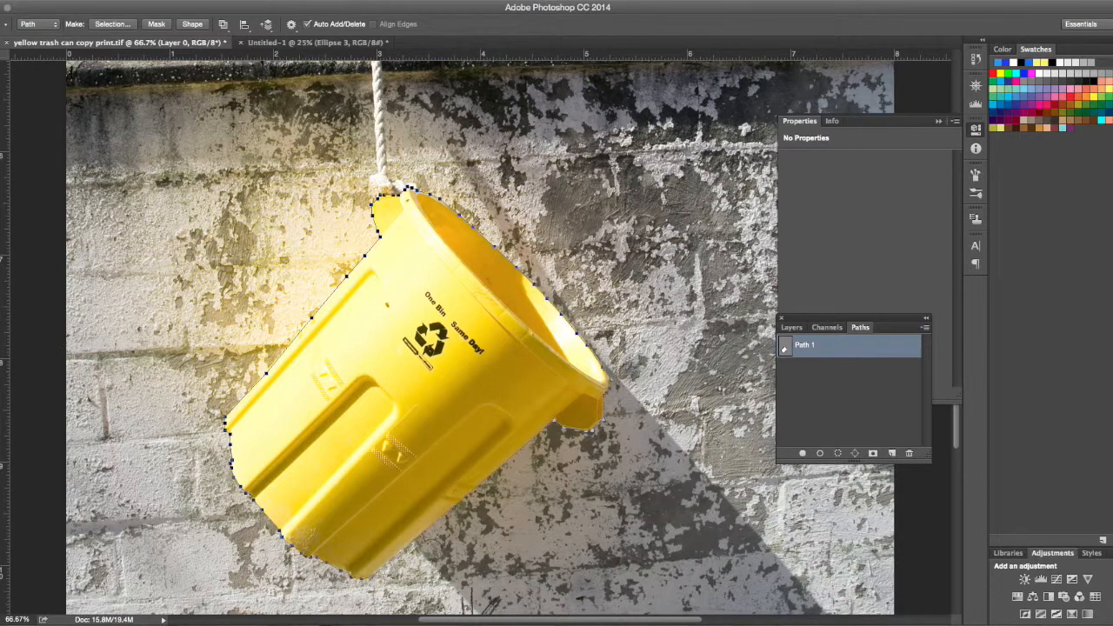
- Shift the whole trash can path very slightly with the Path Selection tool
{"action": "left_click", "coordinate": [11, 333]}
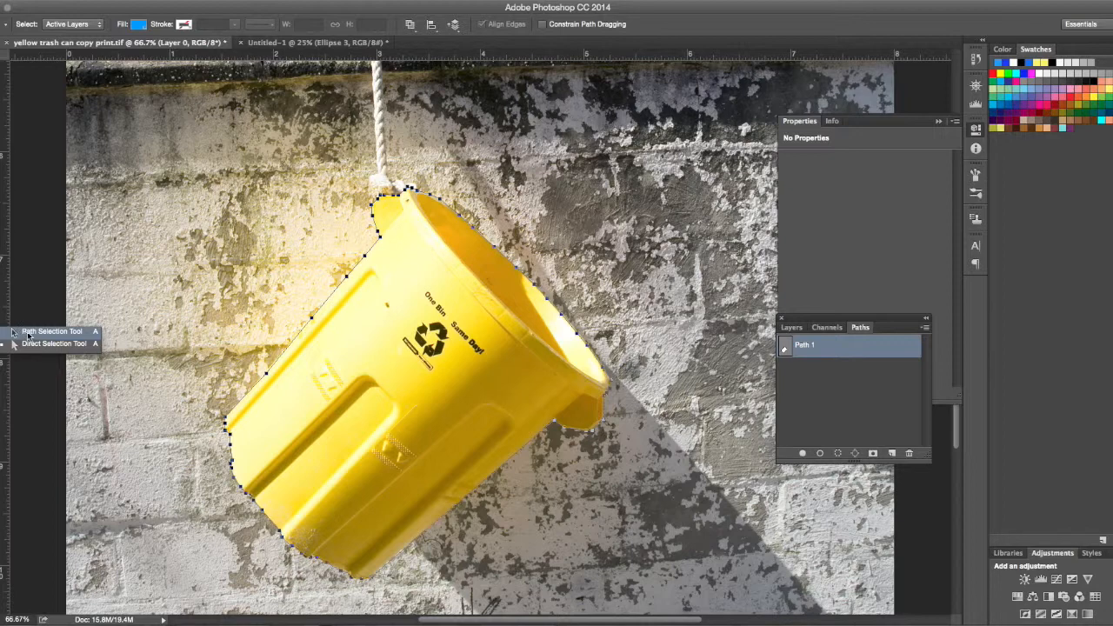
{"action": "left_click", "coordinate": [30, 344]}
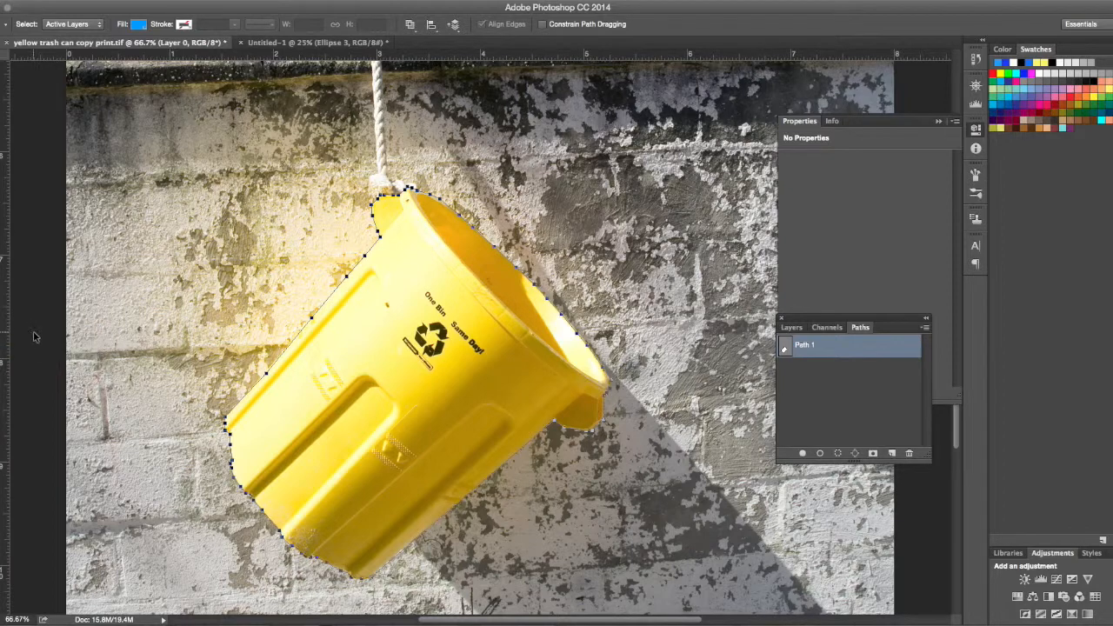
{"action": "mouse_move", "coordinate": [281, 359]}
{"action": "left_mouse_down"}
{"action": "mouse_move", "coordinate": [247, 356]}
{"action": "mouse_move", "coordinate": [281, 358]}
{"action": "left_mouse_up"}
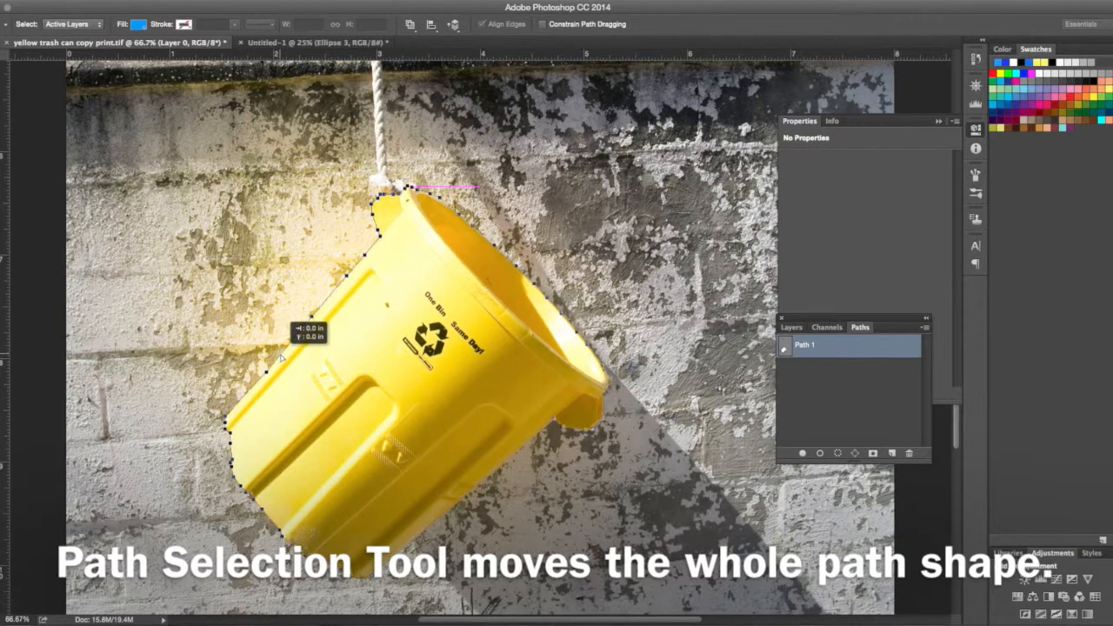
{"action": "left_click_drag", "start_coordinate": [281, 358], "coordinate": [280, 357]}
- Adjust individual anchor points along the trash can's long side near the base with the Direct Selection tool
{"action": "left_click", "coordinate": [2, 331]}
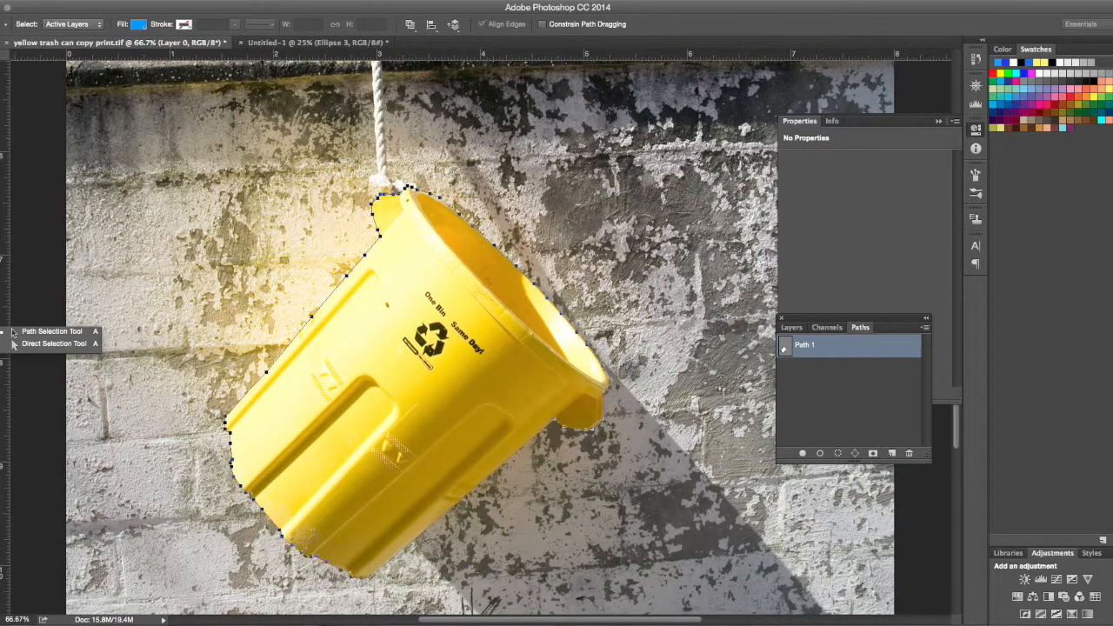
{"action": "left_click", "coordinate": [20, 350]}
{"action": "left_click", "coordinate": [250, 391]}
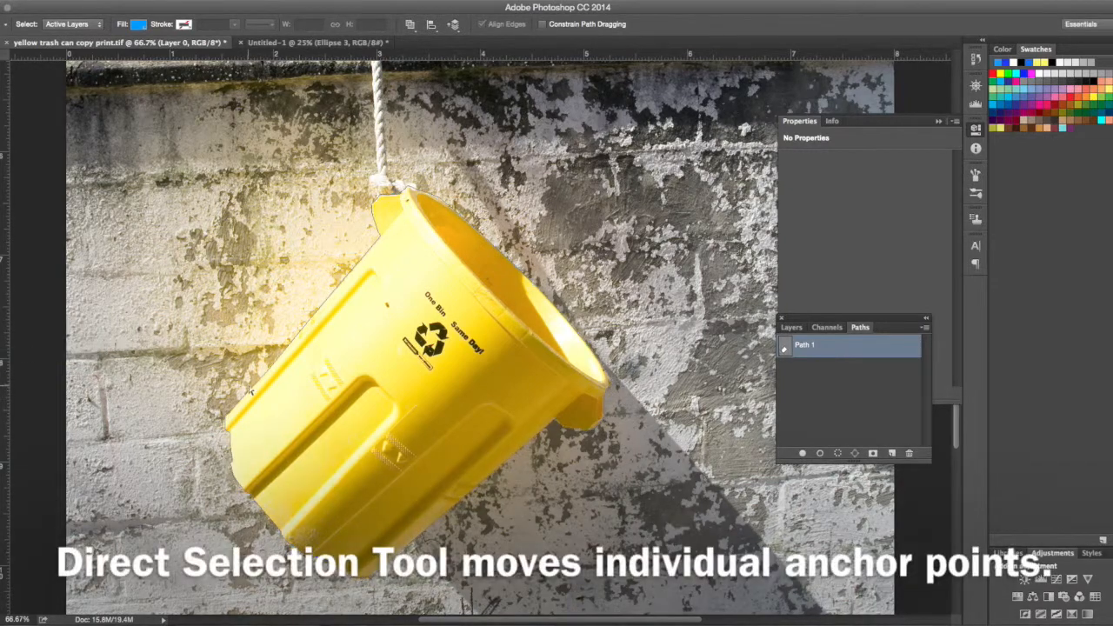
{"action": "left_click", "coordinate": [265, 374]}
{"action": "left_click", "coordinate": [266, 373]}
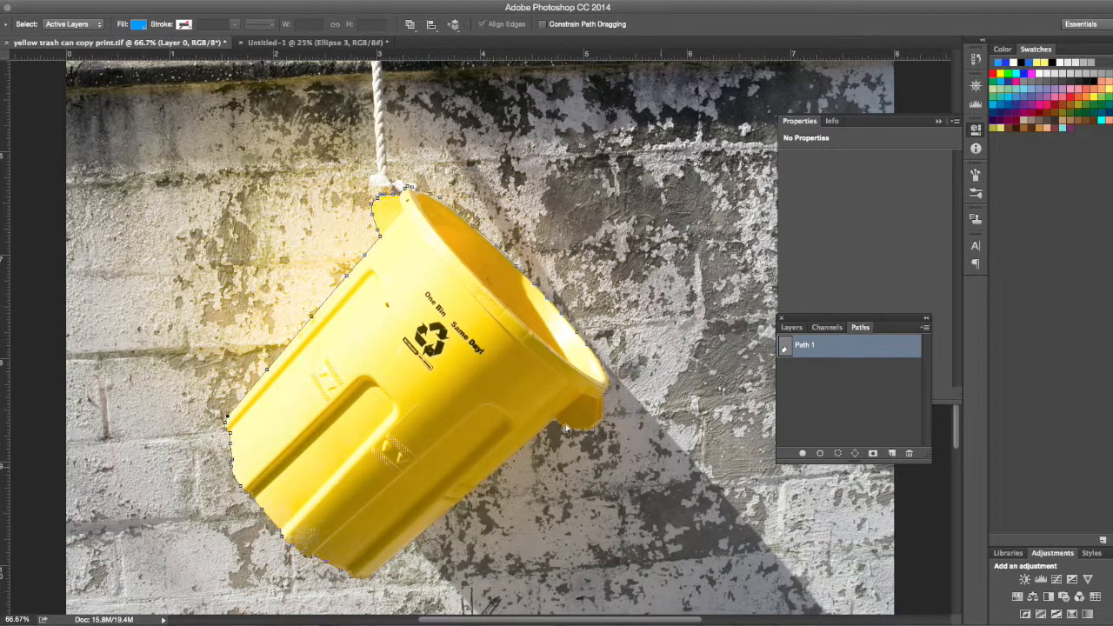
- Add a new layer above Layer 0 and stroke Path 1 on it with the brush
{"action": "left_click", "coordinate": [791, 329]}
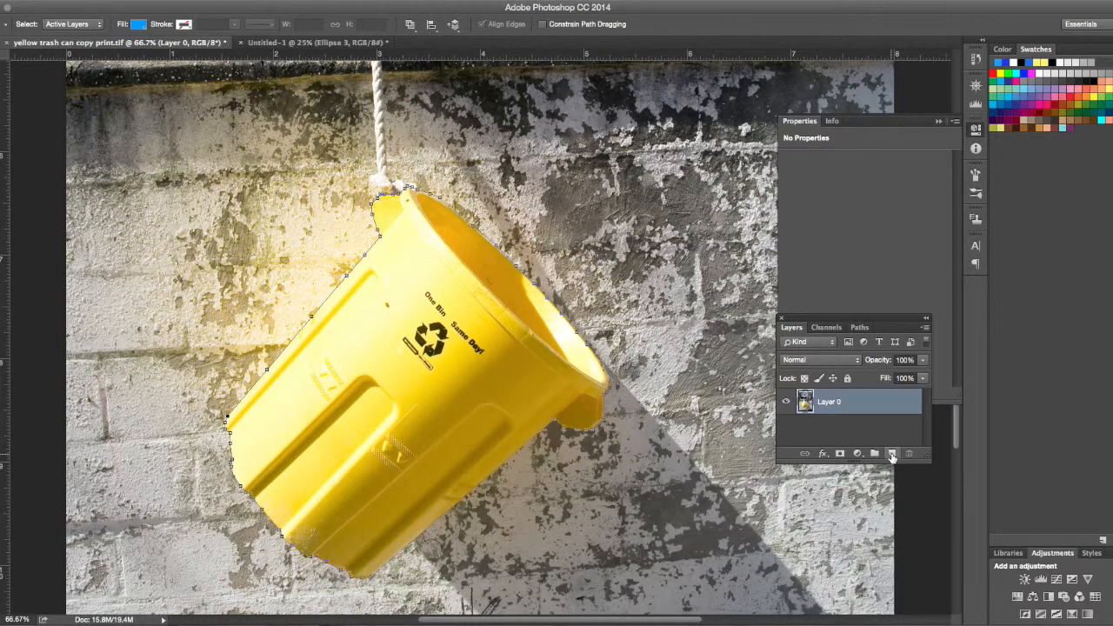
{"action": "left_click", "coordinate": [891, 454]}
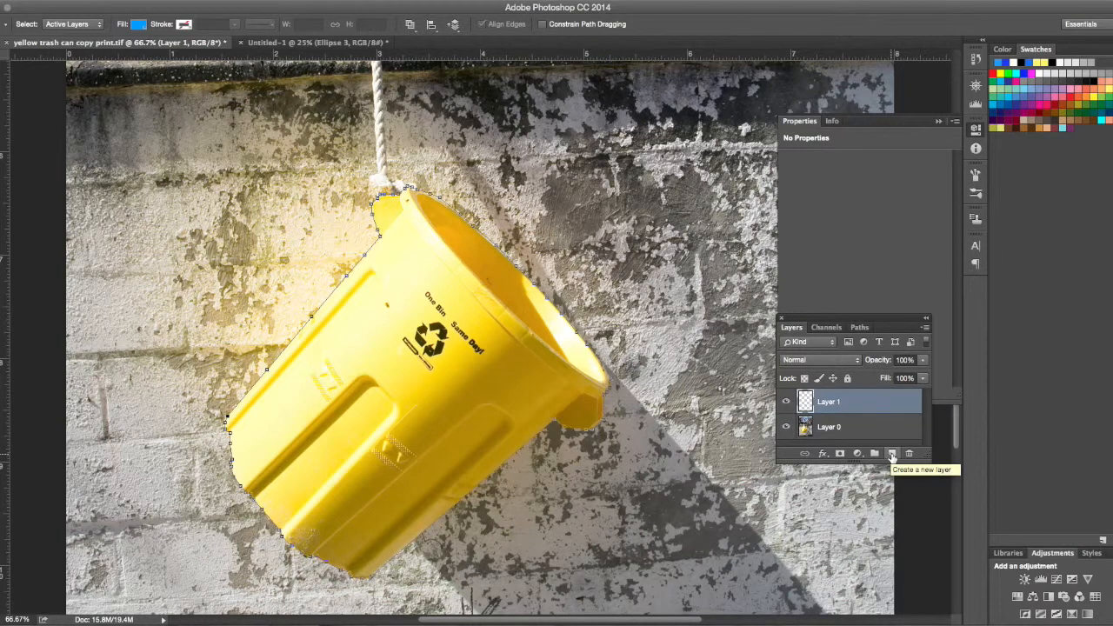
{"action": "left_click", "coordinate": [856, 328]}
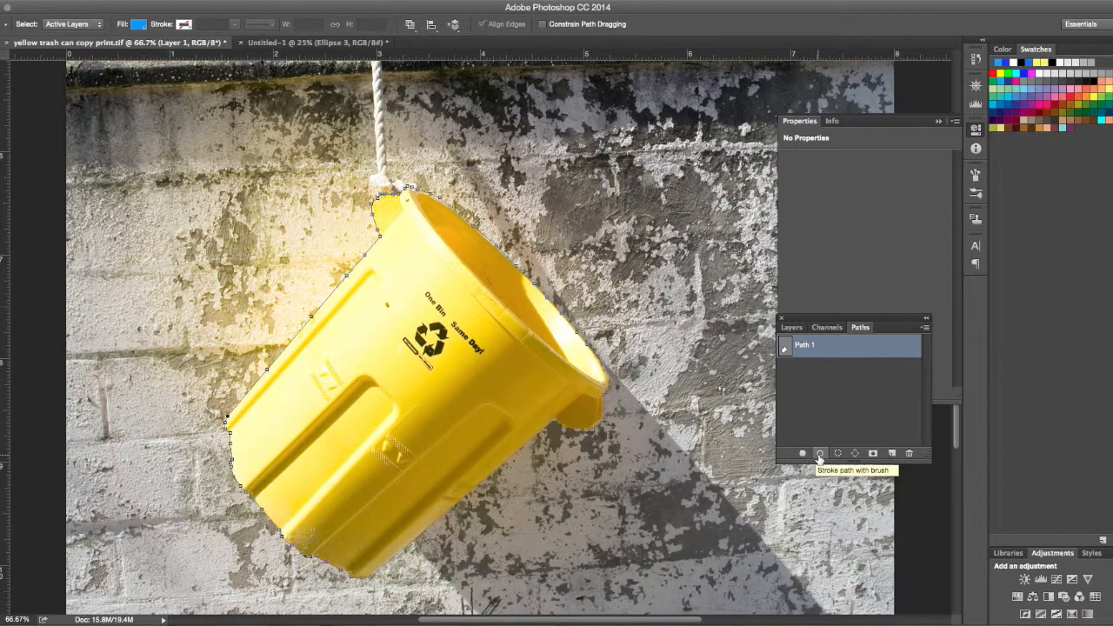
{"action": "left_click", "coordinate": [819, 455]}
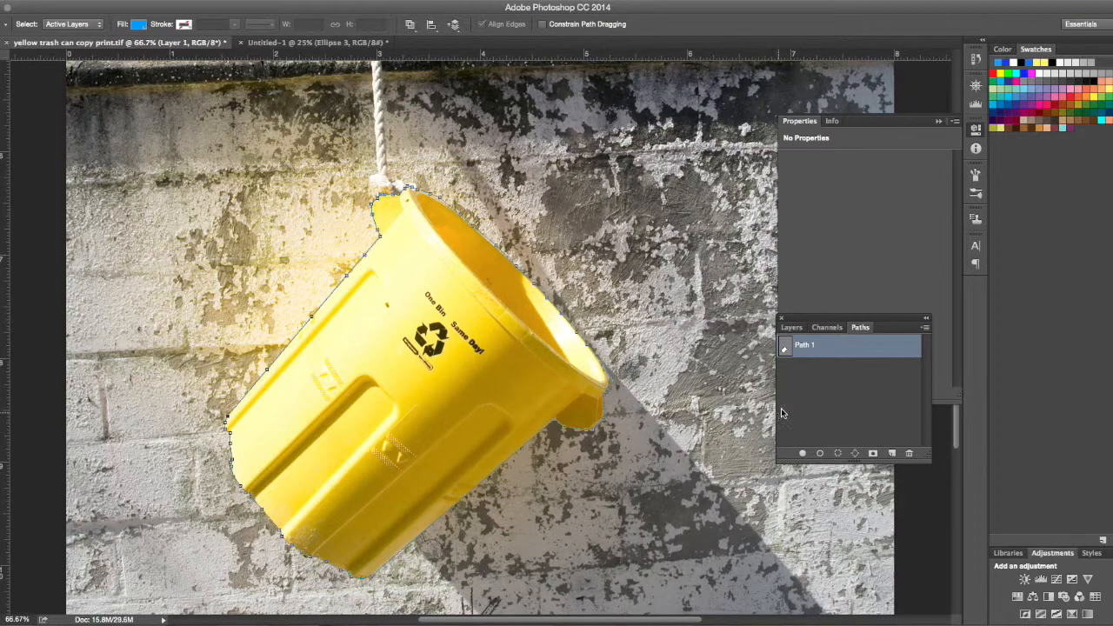
- Hide Layer 0 and load Path 1 as a selection
{"action": "left_click", "coordinate": [791, 328]}
{"action": "left_click", "coordinate": [786, 427]}
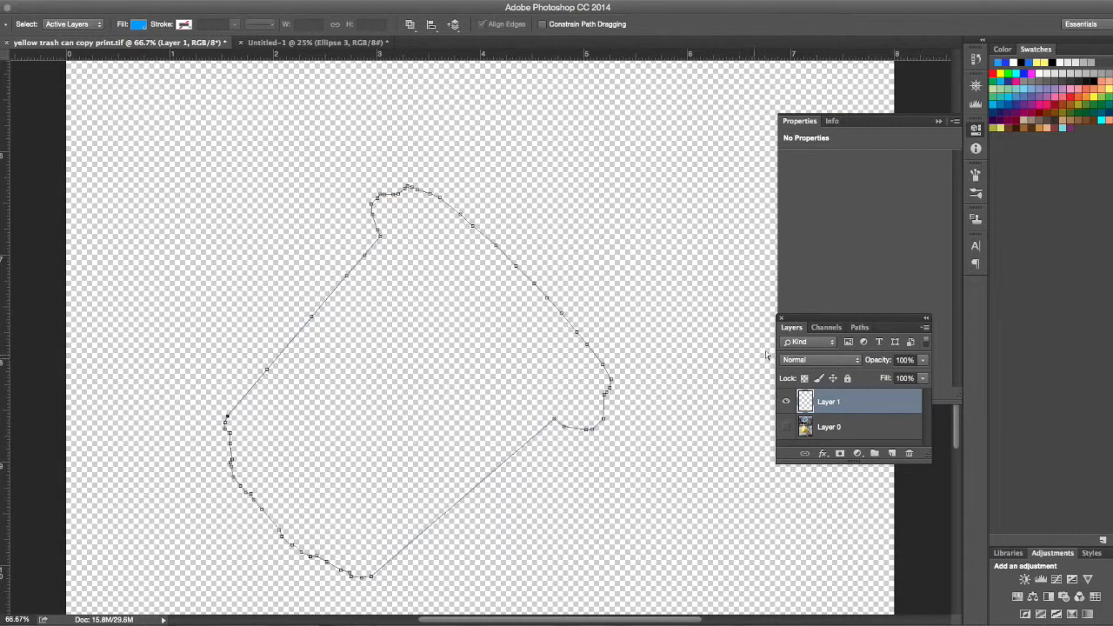
{"action": "left_click", "coordinate": [857, 327]}
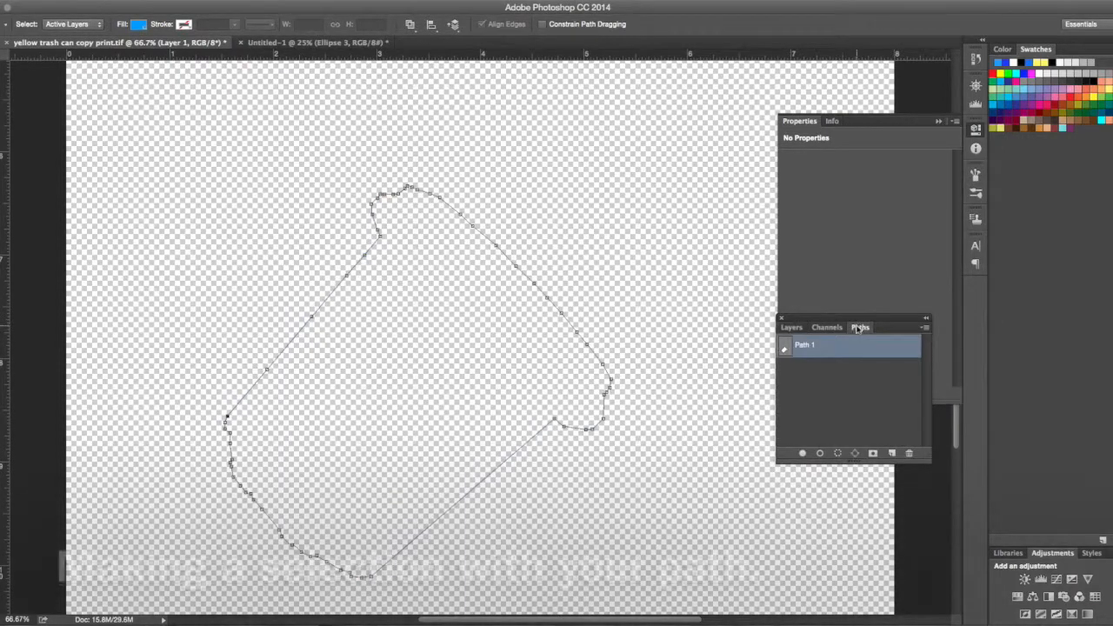
{"action": "left_click", "coordinate": [839, 453]}
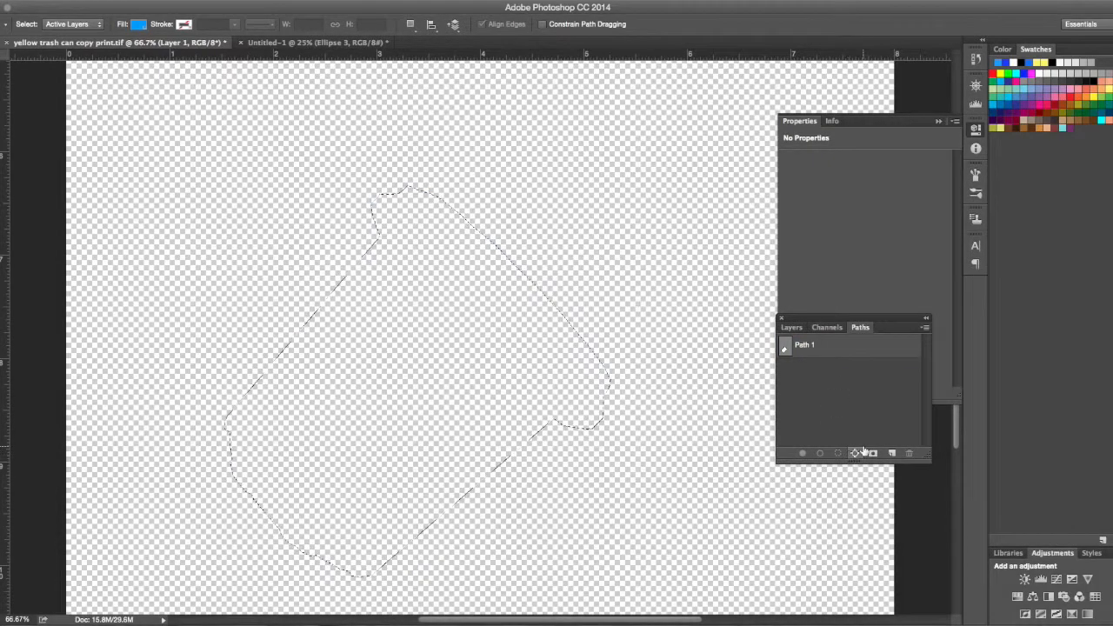
- Fill the trash can selection on Layer 1 with the blue foreground colour using the Paint Bucket, and deselect it
{"action": "left_click", "coordinate": [788, 327]}
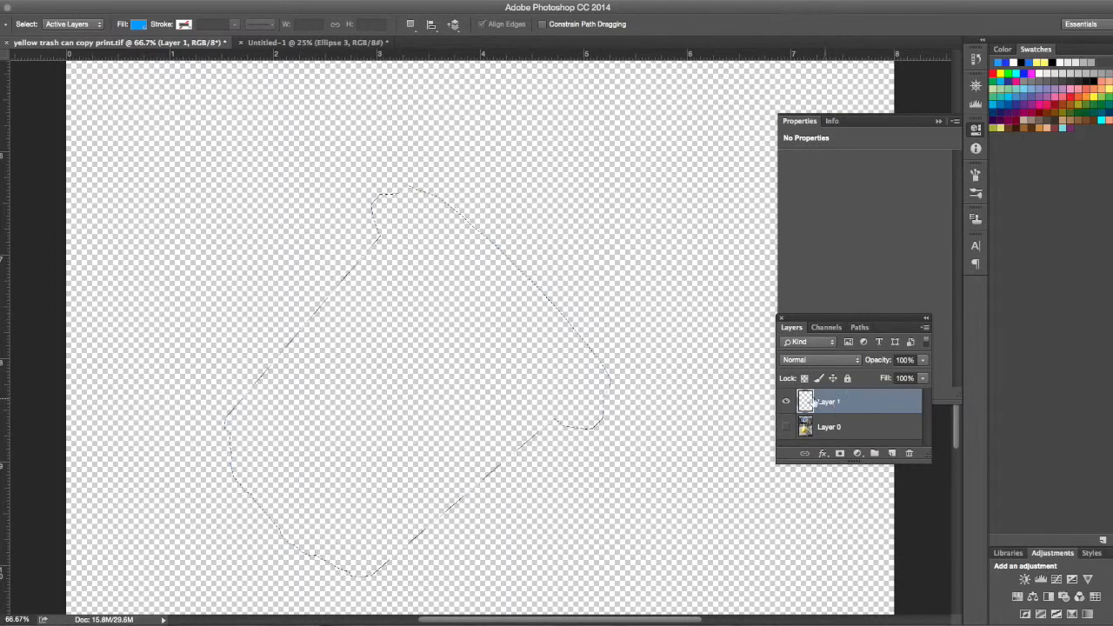
{"action": "key", "text": "g"}
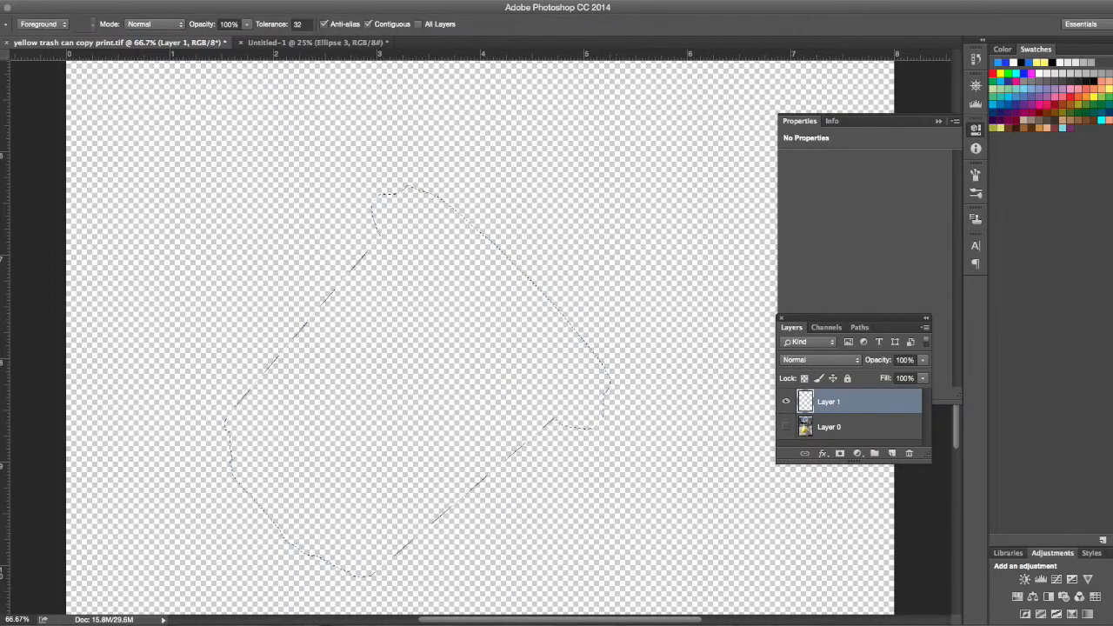
{"action": "left_click", "coordinate": [285, 385]}
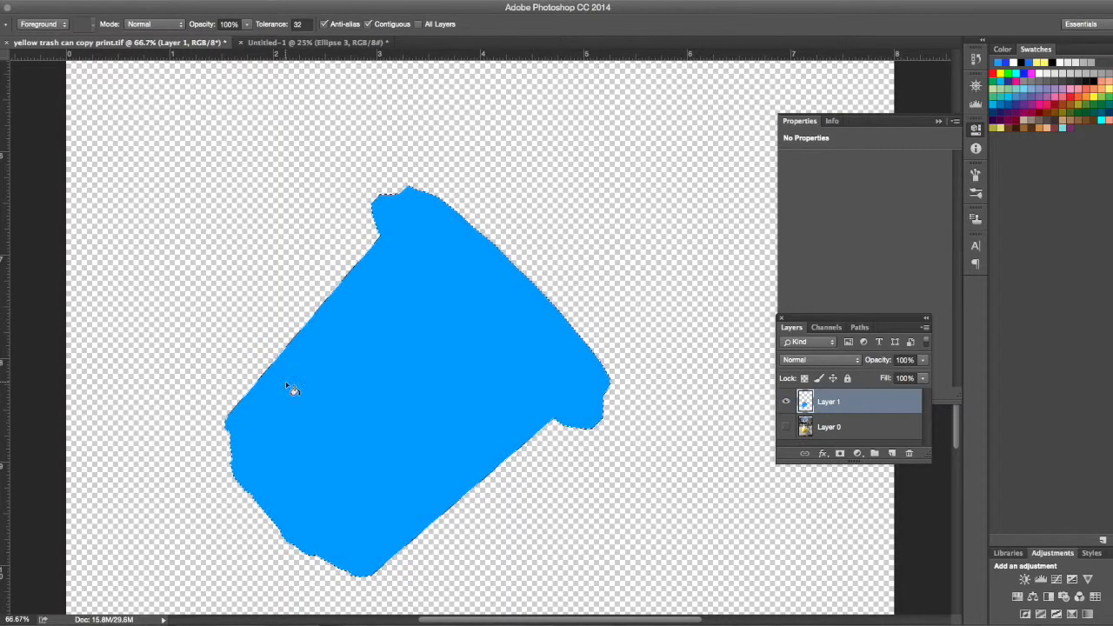
{"action": "left_click", "coordinate": [859, 329]}
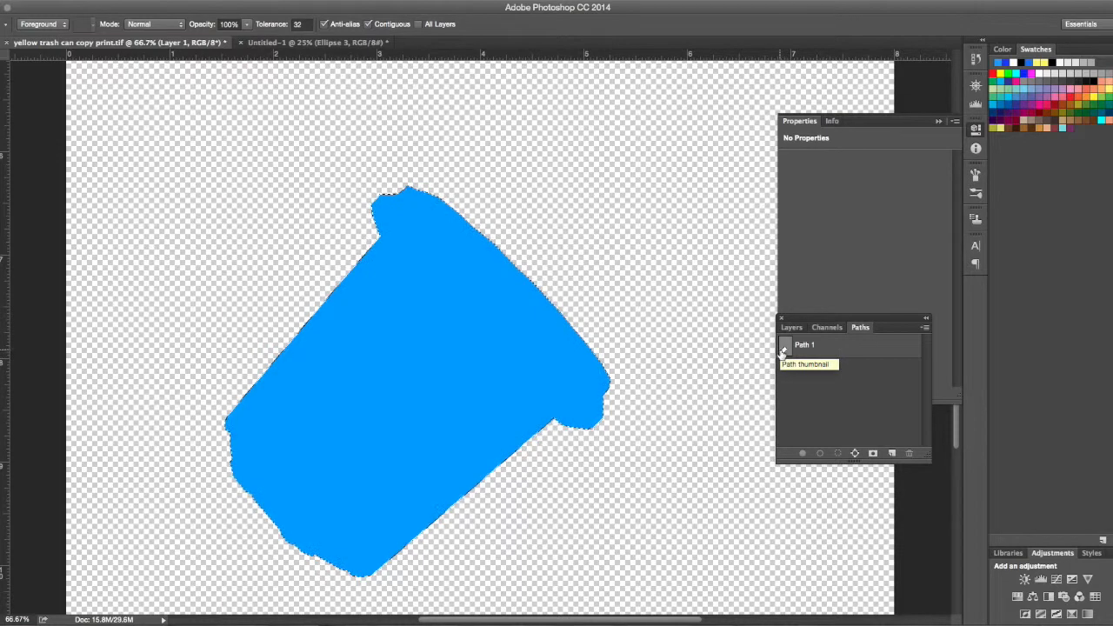
{"action": "key", "text": "super+d"}
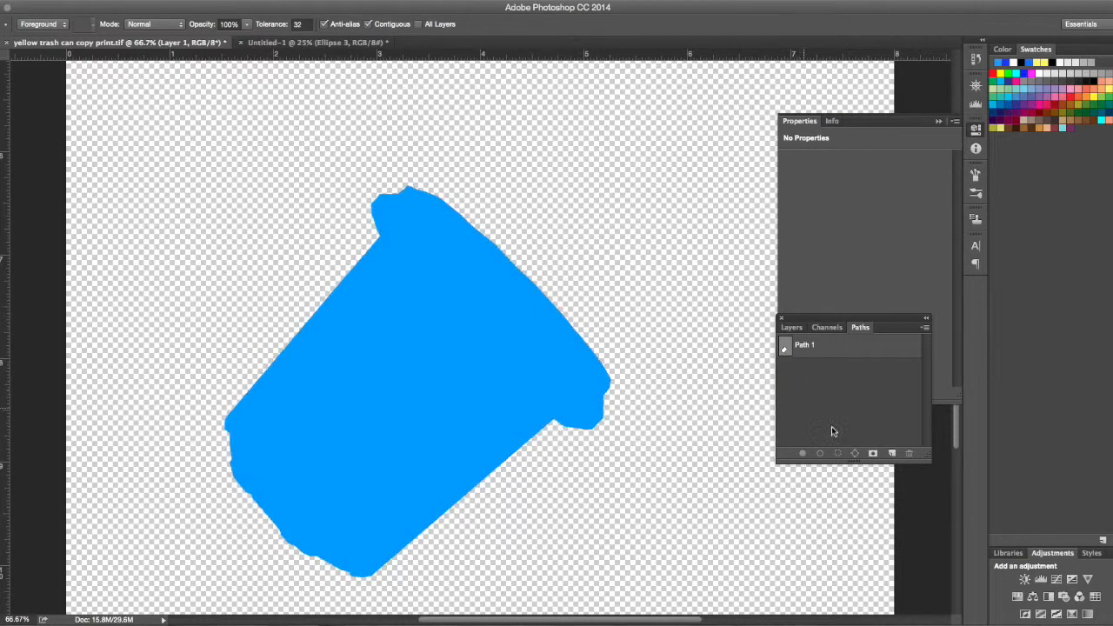
- Select Path 1 and move the whole outline off the blue shape into the empty canvas above it
{"action": "left_click", "coordinate": [817, 349]}
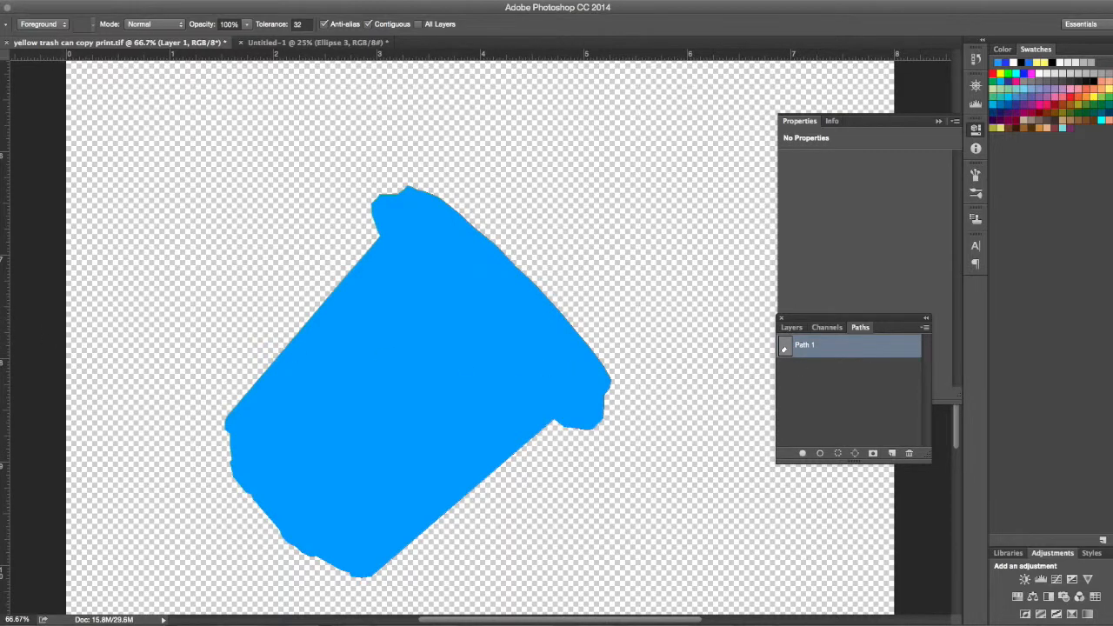
{"action": "key", "text": "a"}
{"action": "left_click", "coordinate": [1, 334]}
{"action": "left_click", "coordinate": [11, 334]}
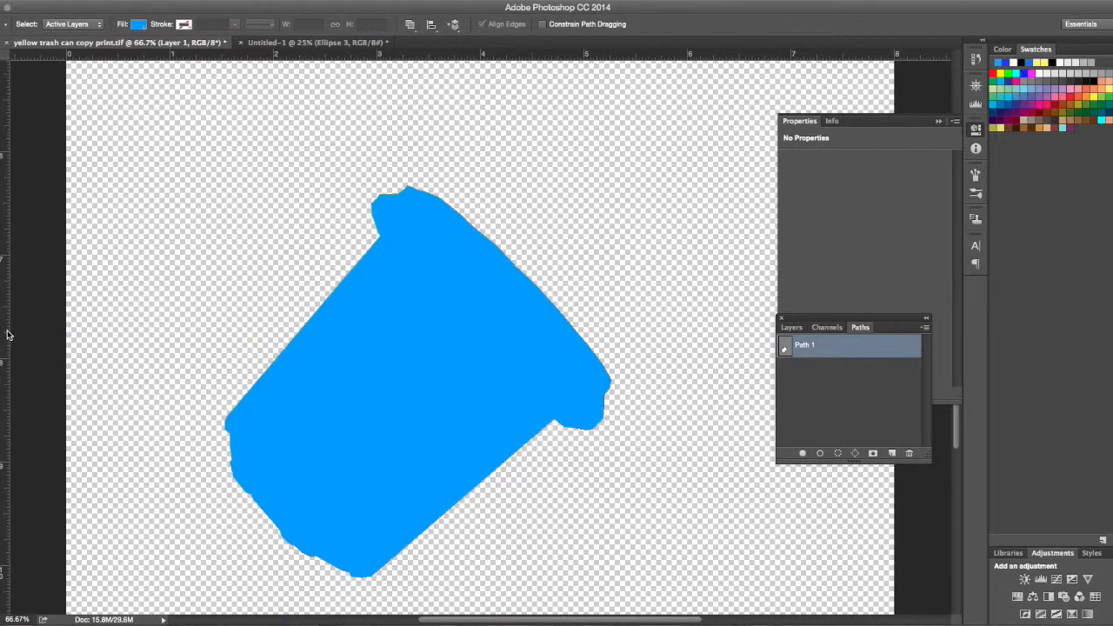
{"action": "left_click_drag", "start_coordinate": [308, 332], "coordinate": [470, 402]}
{"action": "scroll", "coordinate": [475, 415], "scroll_direction": "up", "scroll_amount": 8}
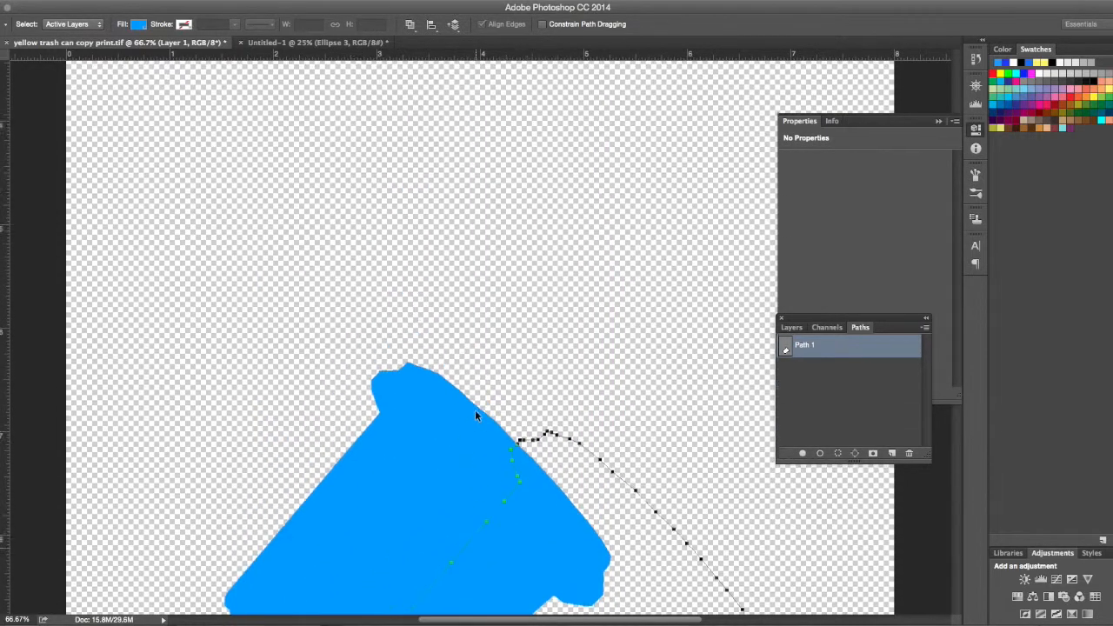
{"action": "key", "text": "super+minus"}
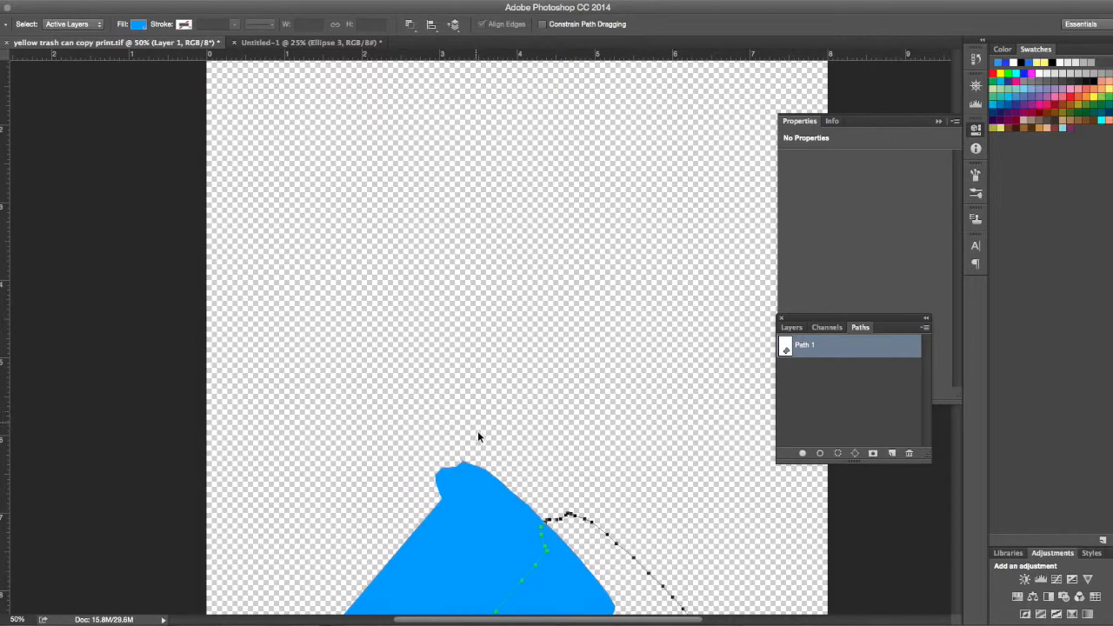
{"action": "left_click_drag", "start_coordinate": [553, 520], "coordinate": [517, 155]}
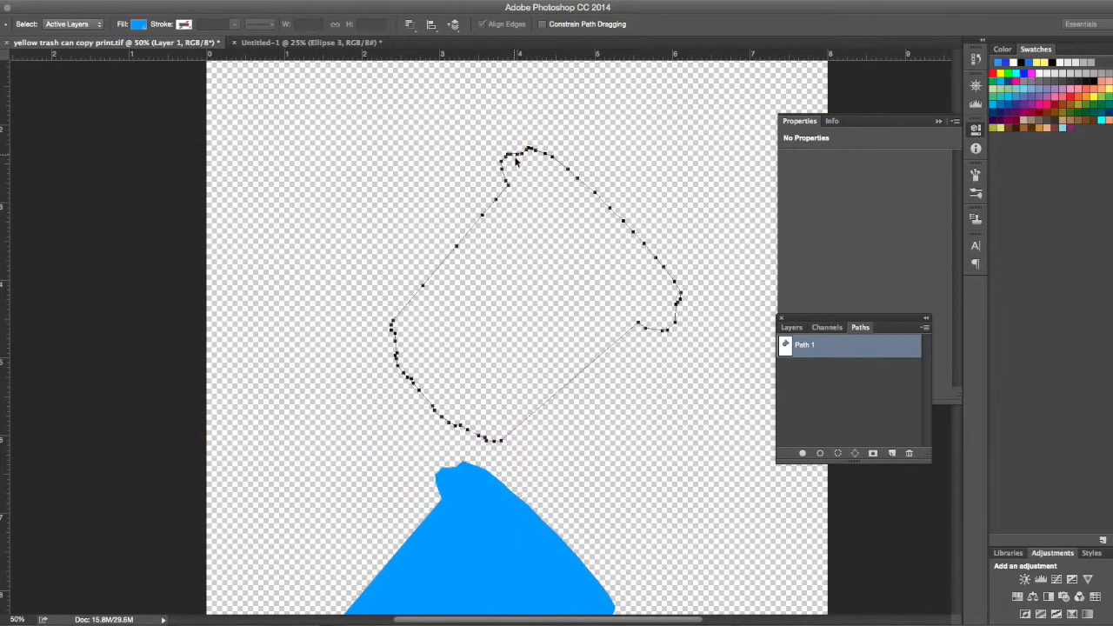
- Load Path 1 as a selection, fill it with the yellow foreground colour on Layer 1 using the Paint Bucket, and deselect it
{"action": "left_click", "coordinate": [837, 453]}
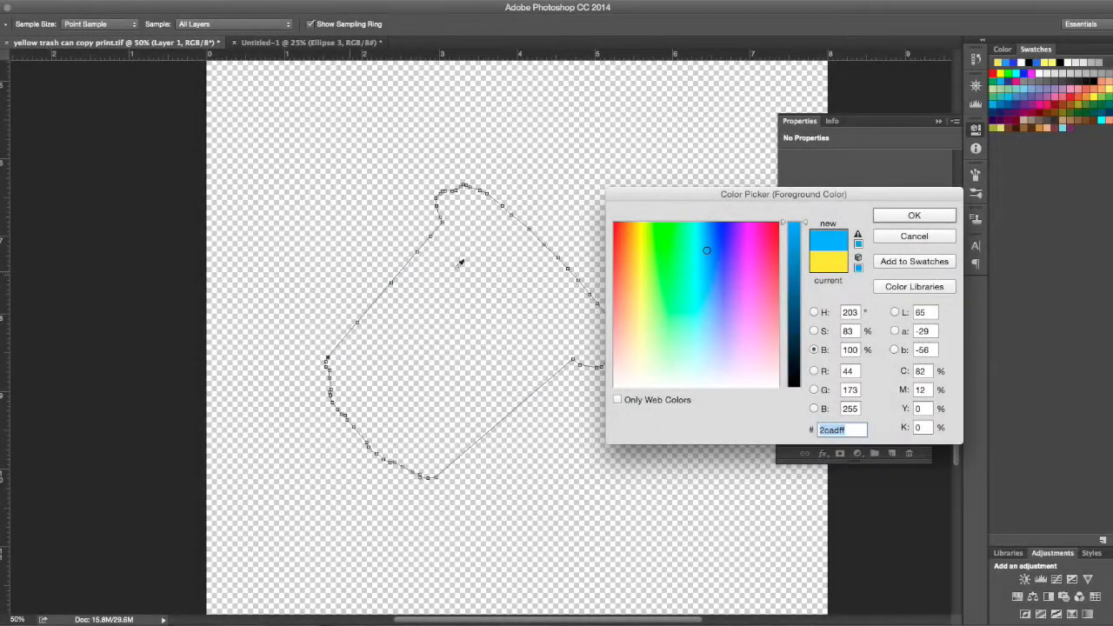
{"action": "left_click", "coordinate": [914, 237]}
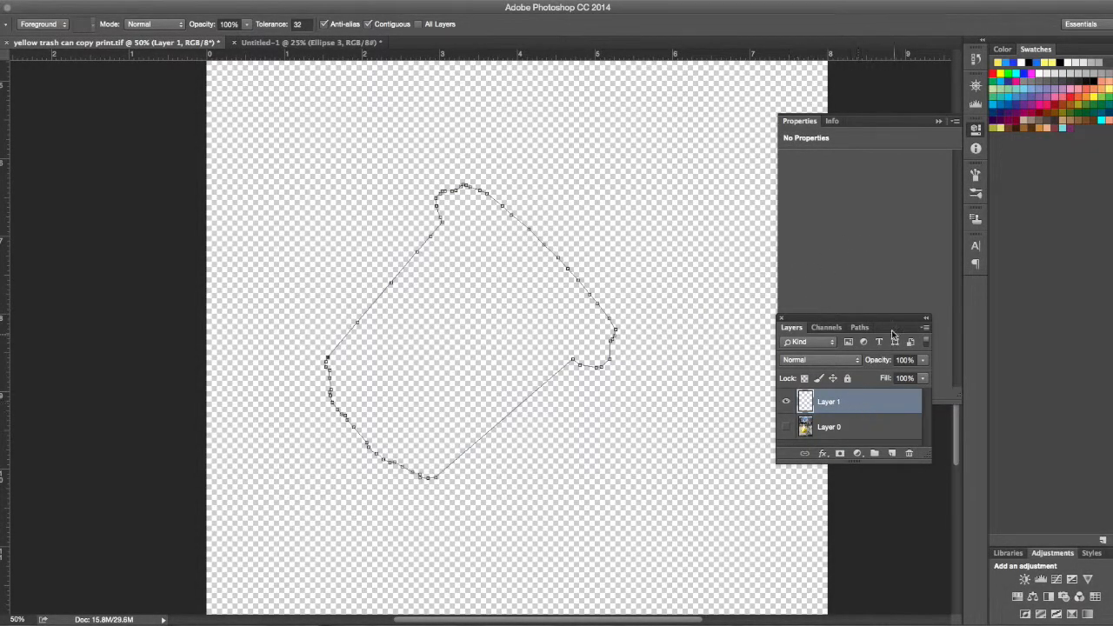
{"action": "left_click", "coordinate": [863, 331]}
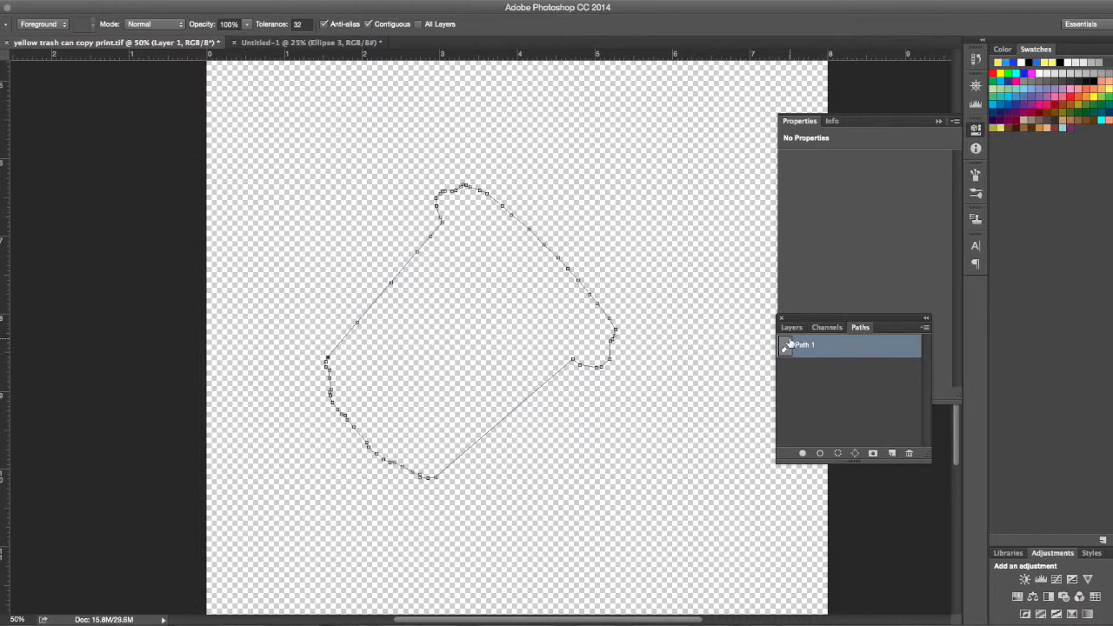
{"action": "left_click", "coordinate": [838, 453]}
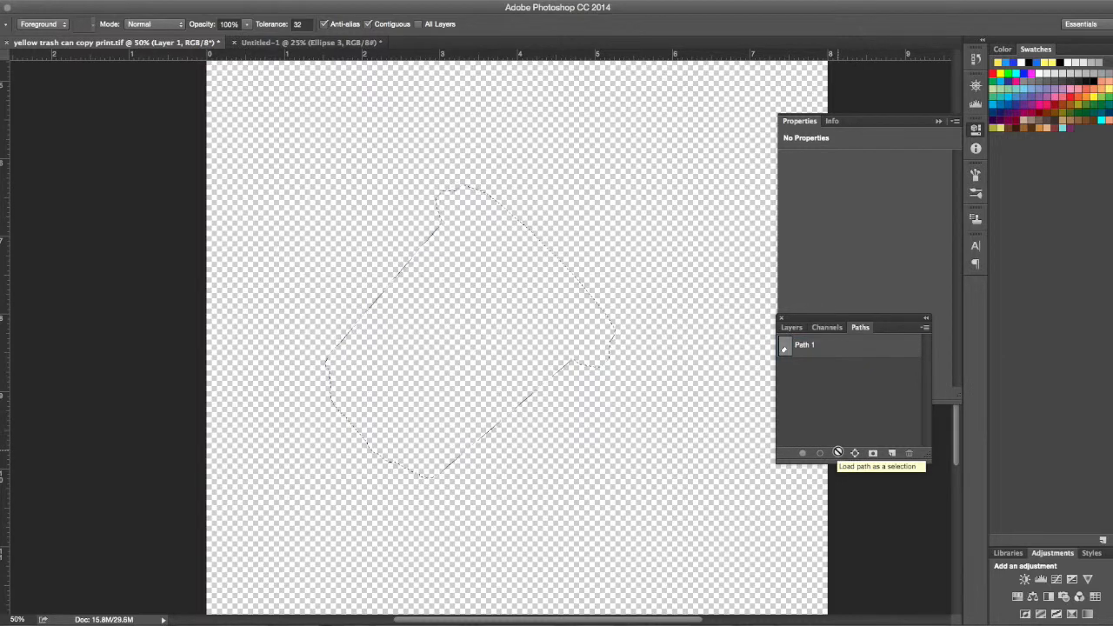
{"action": "left_click", "coordinate": [475, 339]}
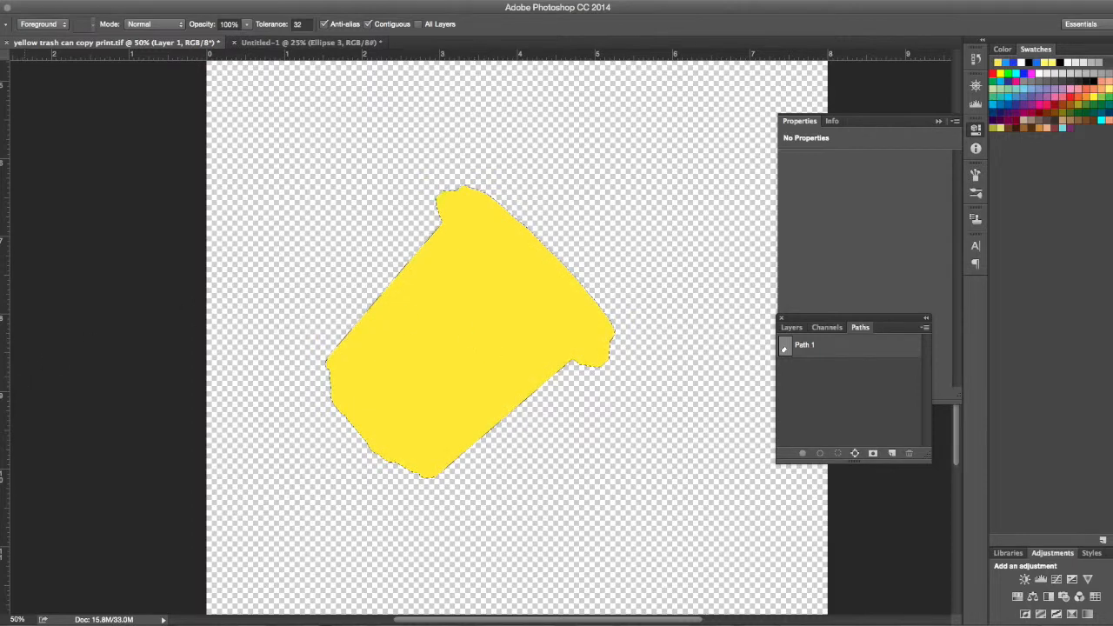
{"action": "left_click", "coordinate": [794, 328]}
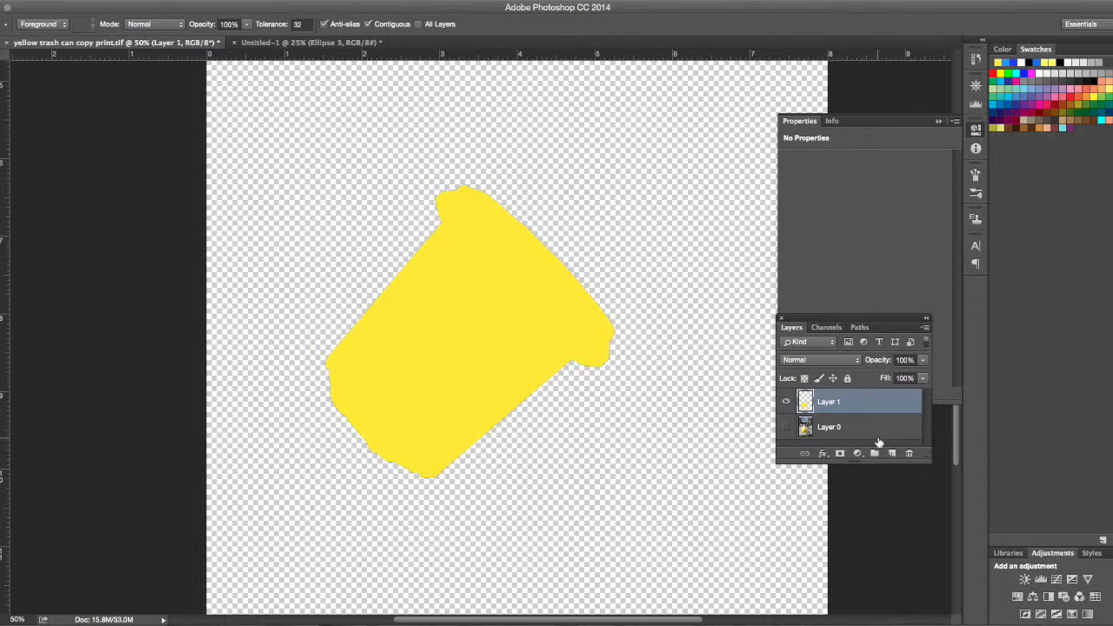
- Select Path 1 and move the whole outline off the yellow shape into the empty canvas above it
{"action": "left_click", "coordinate": [861, 329]}
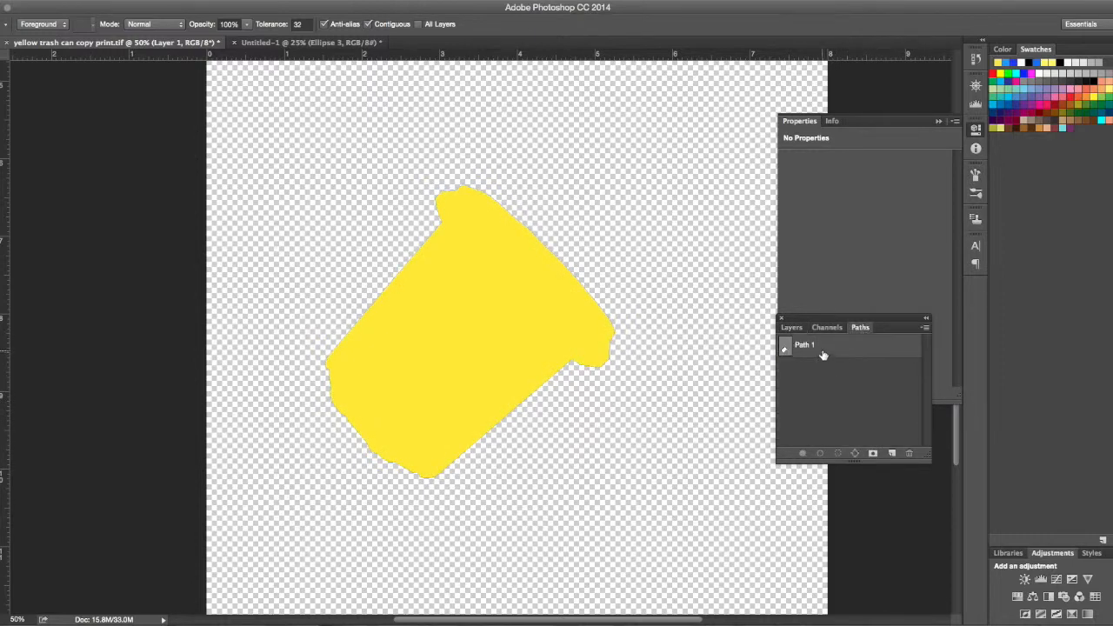
{"action": "left_click", "coordinate": [823, 351]}
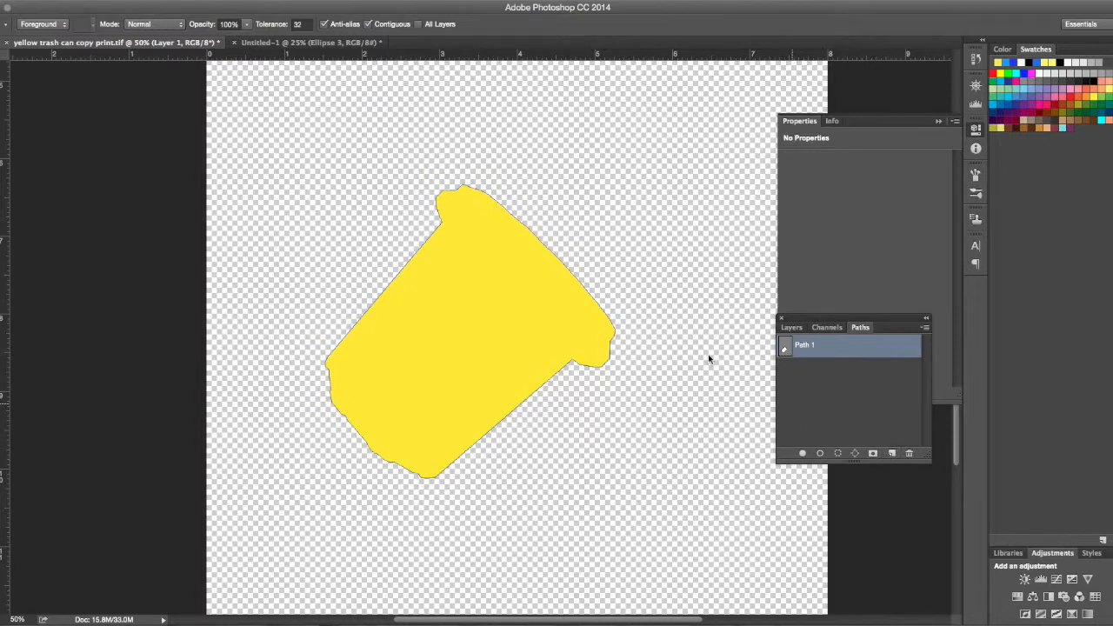
{"action": "key", "text": "a"}
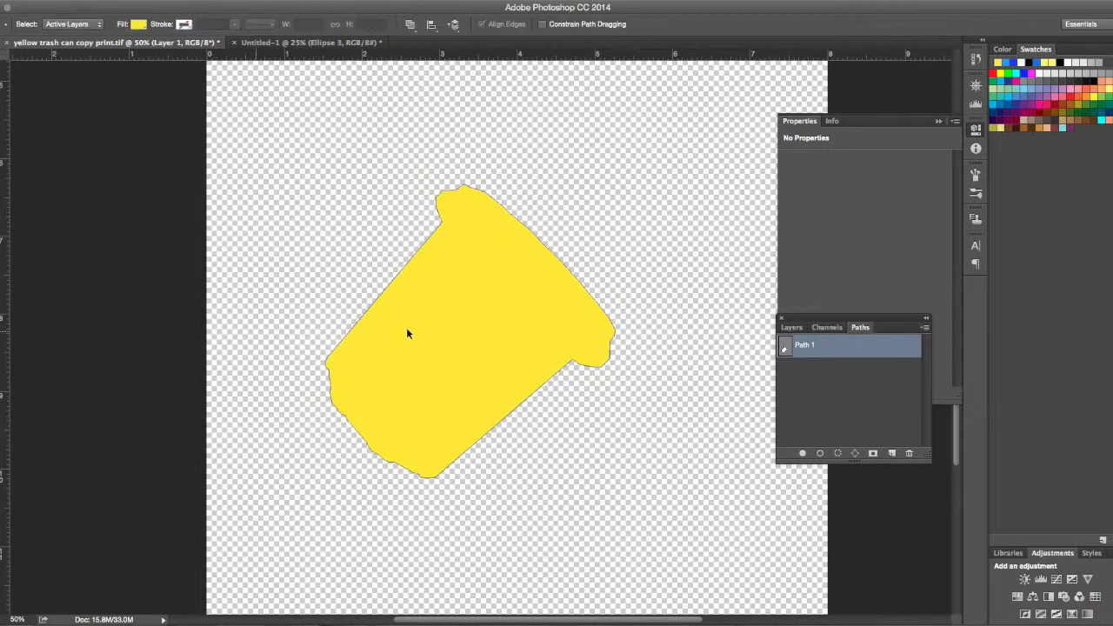
{"action": "left_click", "coordinate": [376, 314]}
{"action": "left_click_drag", "start_coordinate": [376, 314], "coordinate": [498, 502]}
{"action": "scroll", "coordinate": [503, 440], "scroll_direction": "up", "scroll_amount": 2}
{"action": "scroll", "coordinate": [503, 441], "scroll_direction": "down", "scroll_amount": 4}
{"action": "scroll", "coordinate": [502, 442], "scroll_direction": "up", "scroll_amount": 2}
{"action": "left_click_drag", "start_coordinate": [506, 430], "coordinate": [556, 148]}
{"action": "scroll", "coordinate": [556, 148], "scroll_direction": "down", "scroll_amount": 3}
{"action": "scroll", "coordinate": [556, 148], "scroll_direction": "up", "scroll_amount": 3}
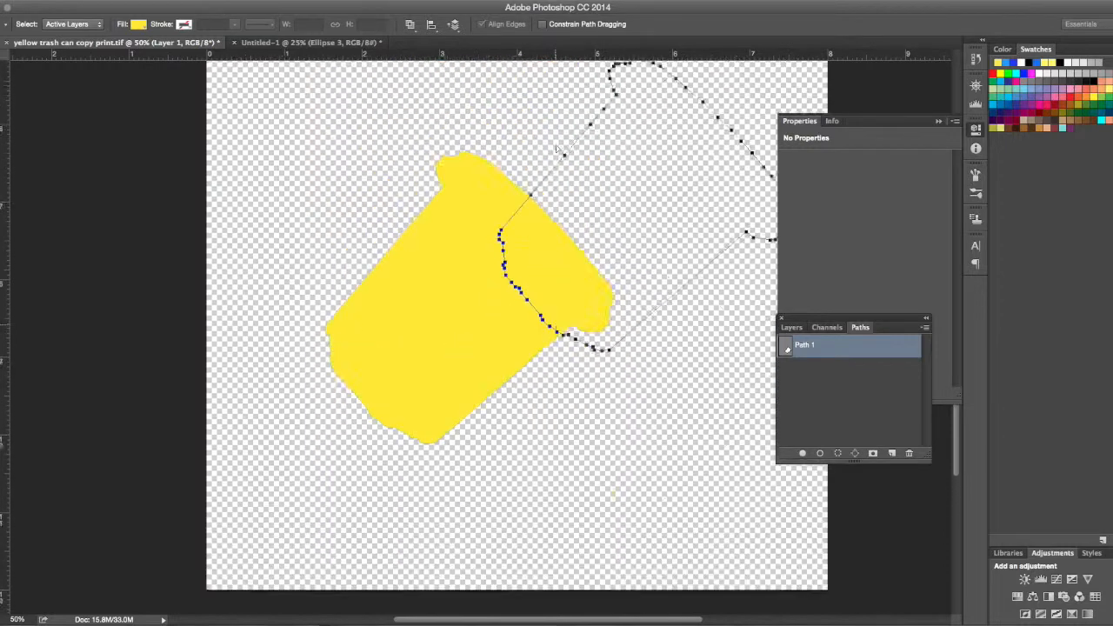
{"action": "scroll", "coordinate": [557, 147], "scroll_direction": "up", "scroll_amount": 4}
{"action": "left_click_drag", "start_coordinate": [589, 309], "coordinate": [532, 122]}
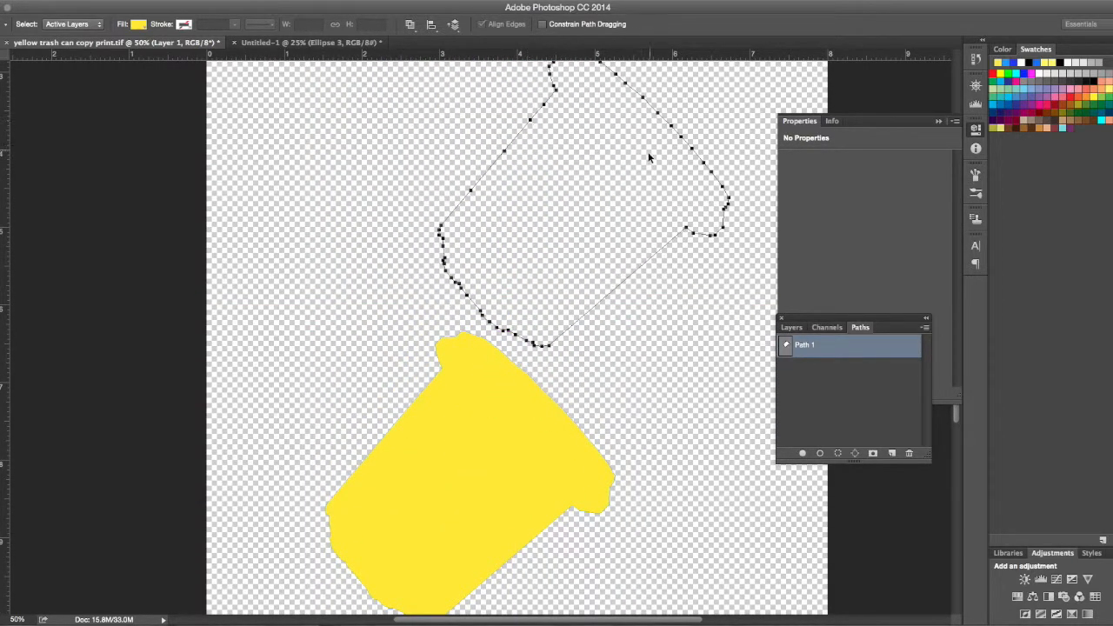
- Load the repositioned Path 1 as a selection, keeping Layer 1 as the active layer
{"action": "left_click", "coordinate": [790, 328]}
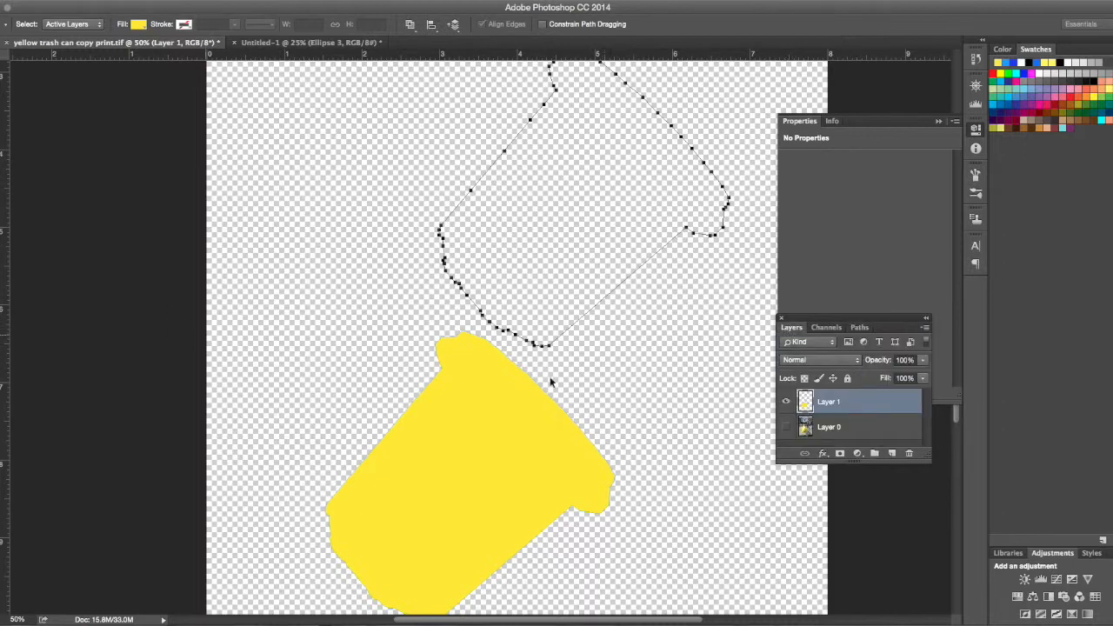
{"action": "left_click", "coordinate": [859, 328]}
{"action": "left_click", "coordinate": [839, 454]}
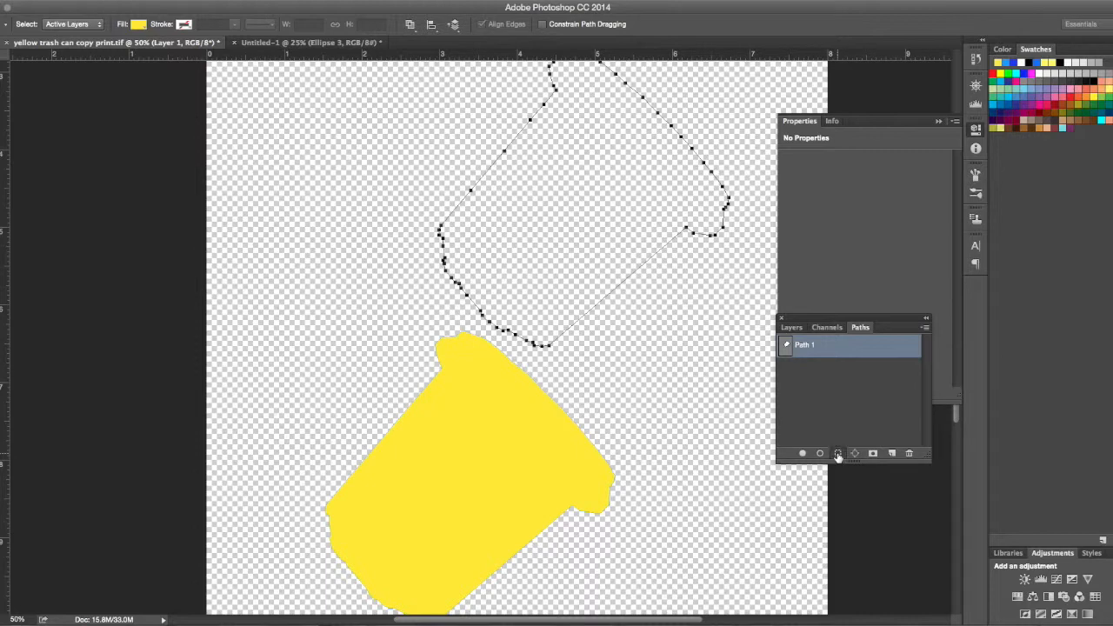
{"action": "left_click", "coordinate": [788, 330]}
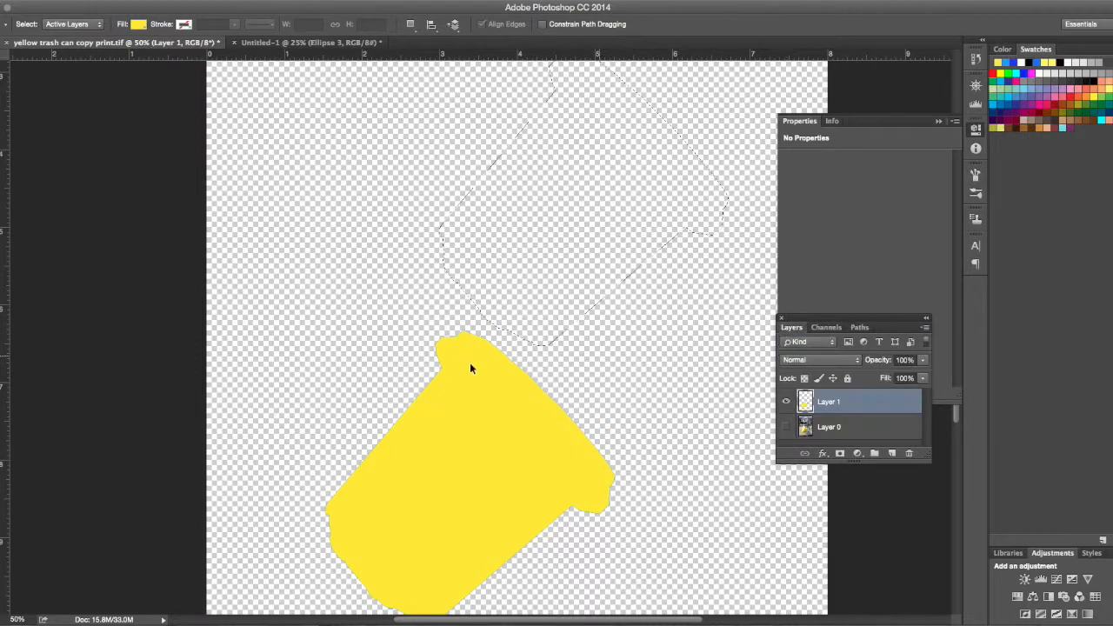
- Set the foreground colour to bright green and fill the trash can selection on Layer 1 using the Paint Bucket
{"action": "left_click", "coordinate": [2, 401]}
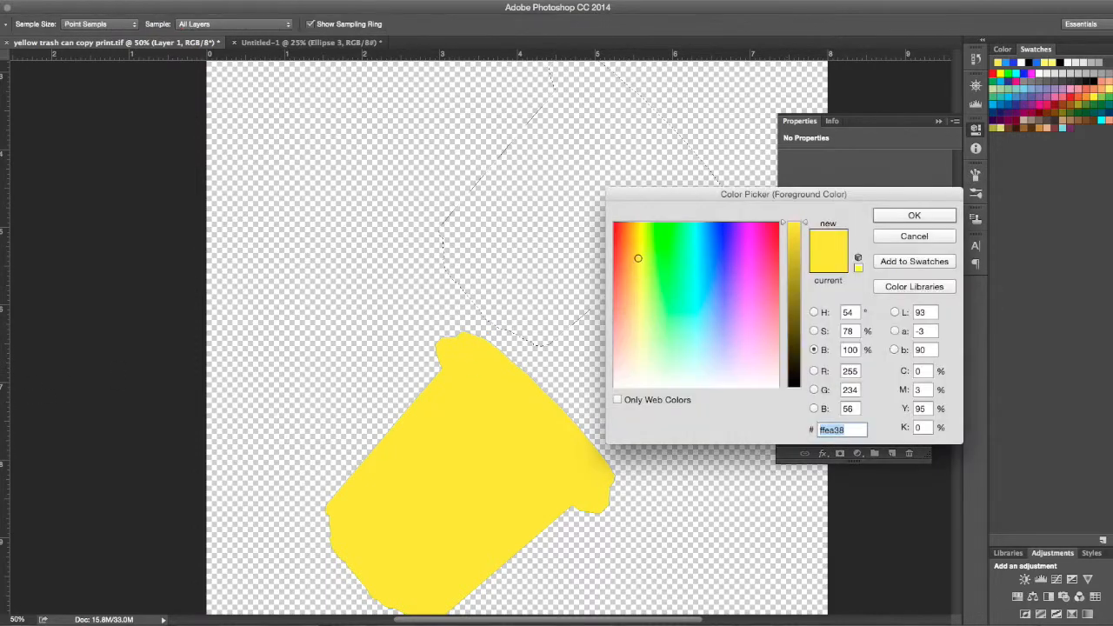
{"action": "left_click", "coordinate": [674, 242]}
{"action": "left_click", "coordinate": [914, 215]}
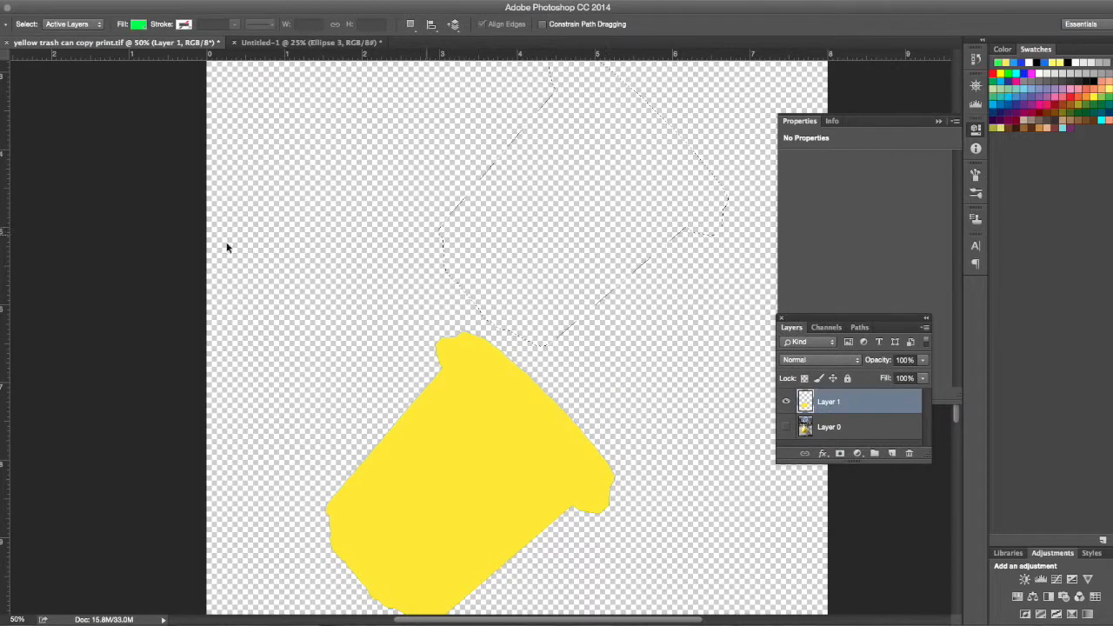
{"action": "key", "text": "g"}
{"action": "left_click", "coordinate": [586, 209]}
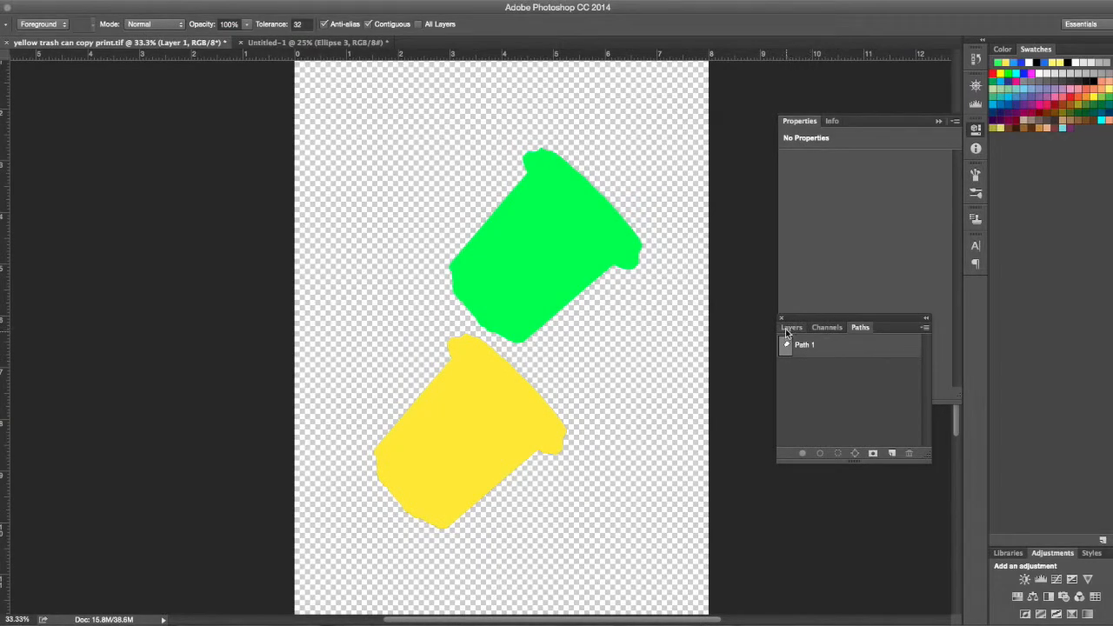
- Show the Layer 0 photo and hide Layer 1 with its coloured shapes
{"action": "left_click", "coordinate": [791, 328]}
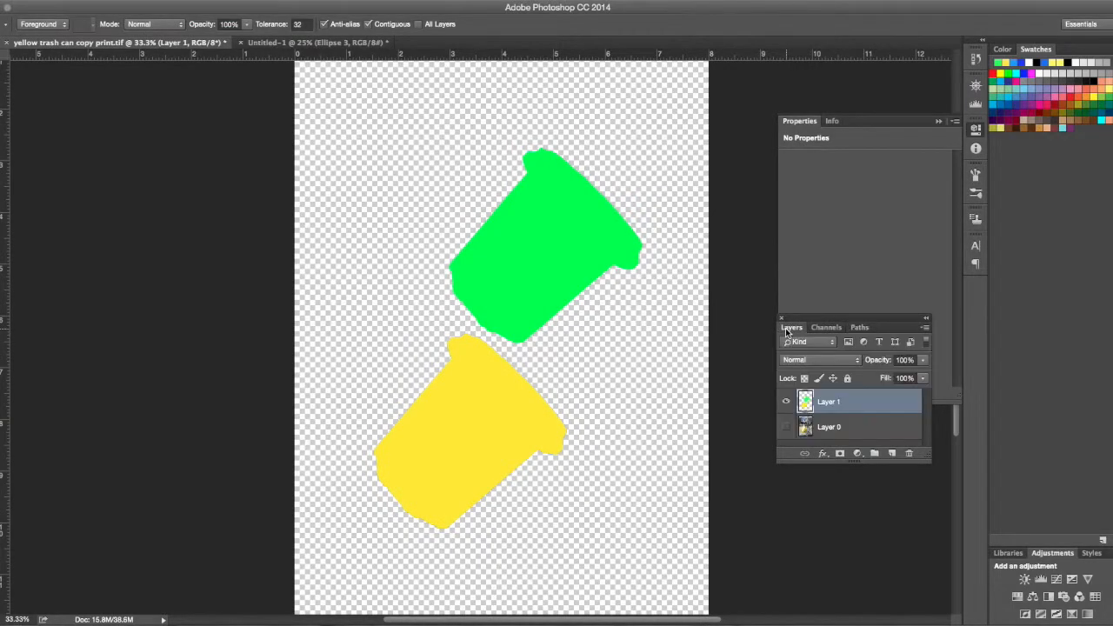
{"action": "left_click", "coordinate": [786, 427]}
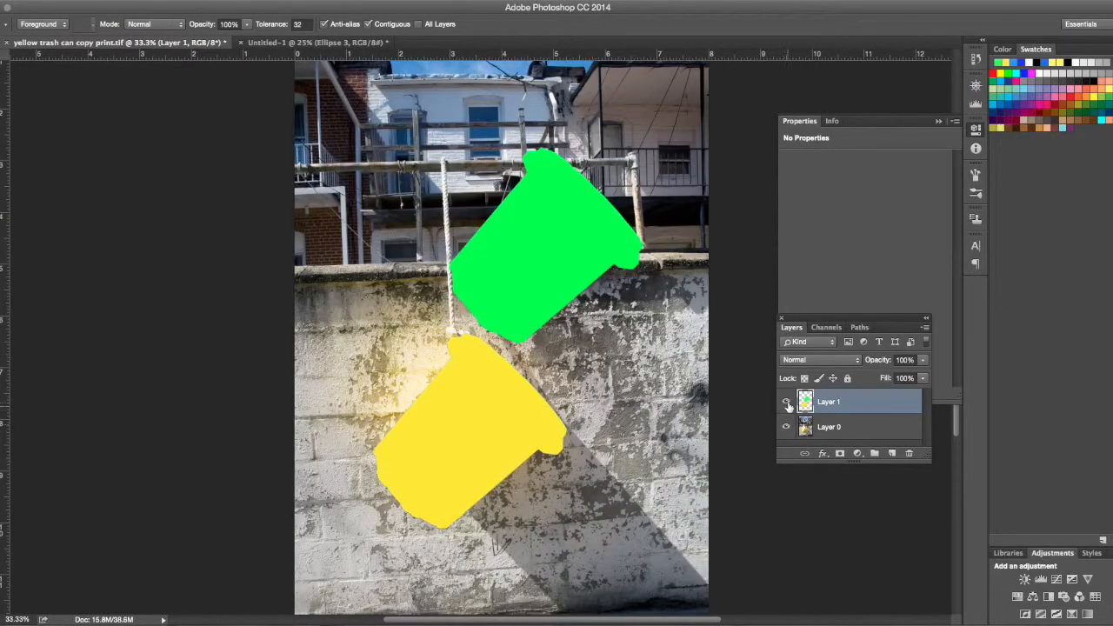
{"action": "left_click", "coordinate": [787, 403]}
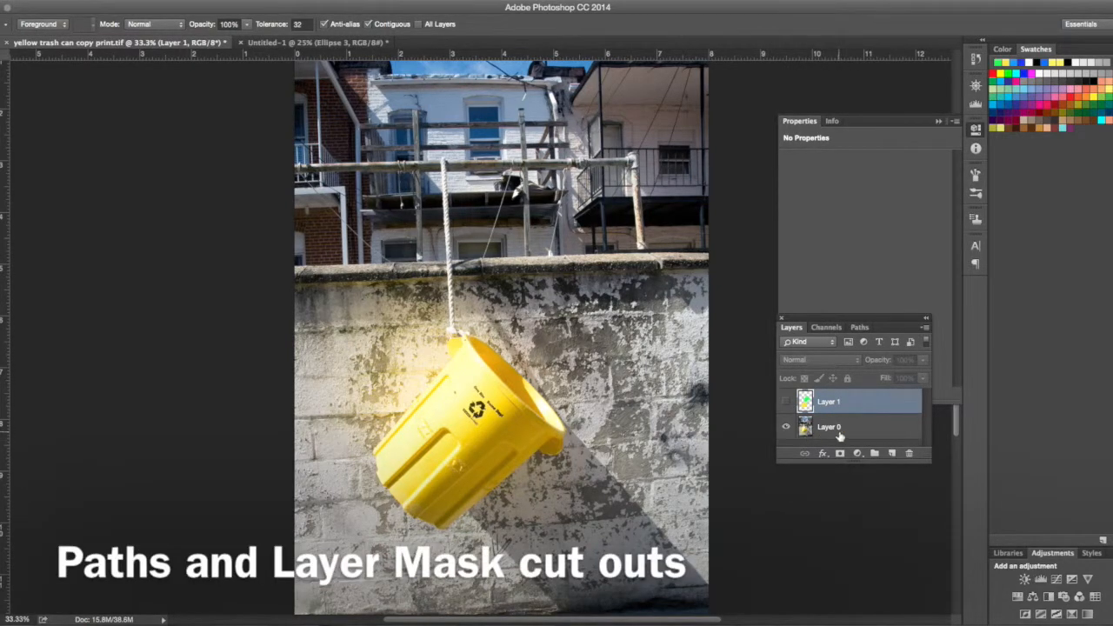
- Select Path 1 and move the whole outline back onto the yellow trash can in the photo
{"action": "left_click", "coordinate": [859, 327]}
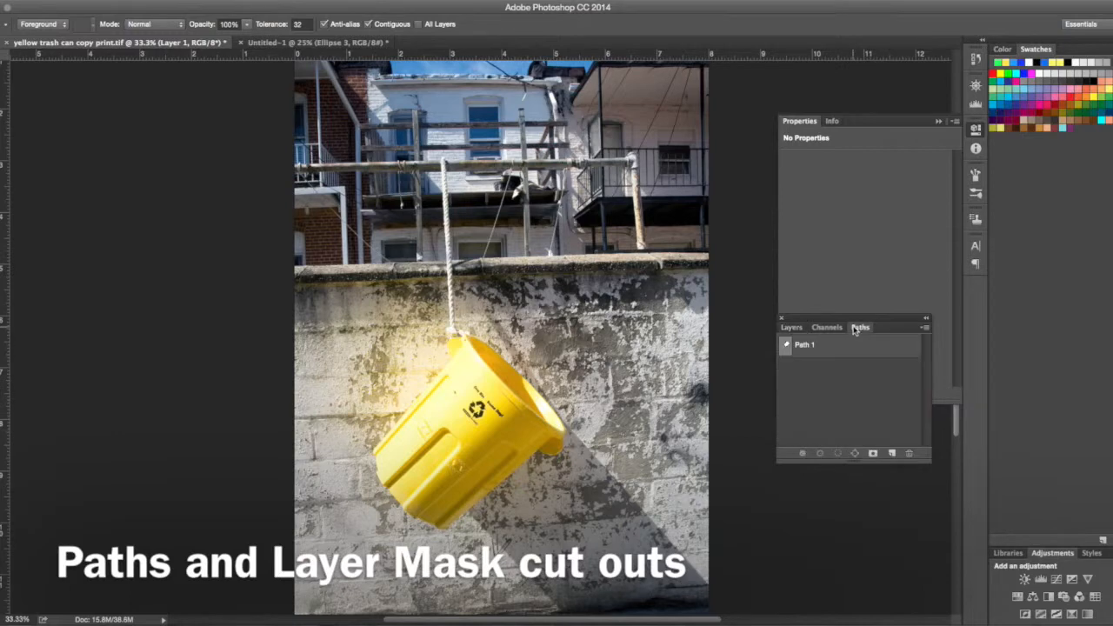
{"action": "left_click", "coordinate": [787, 346]}
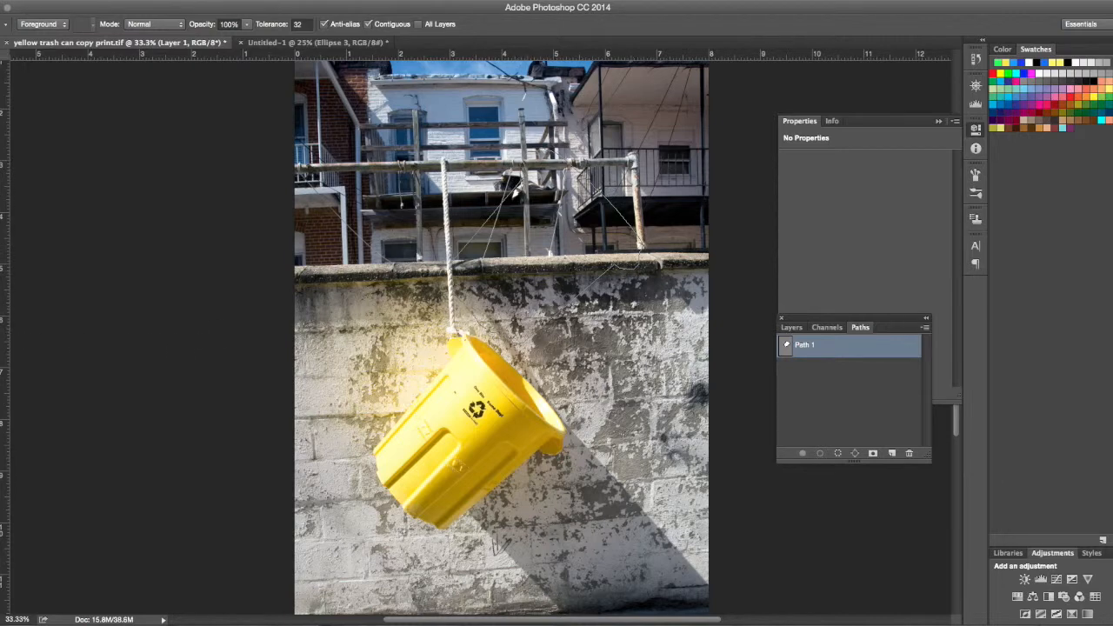
{"action": "key", "text": "a"}
{"action": "left_click_drag", "start_coordinate": [474, 239], "coordinate": [397, 426]}
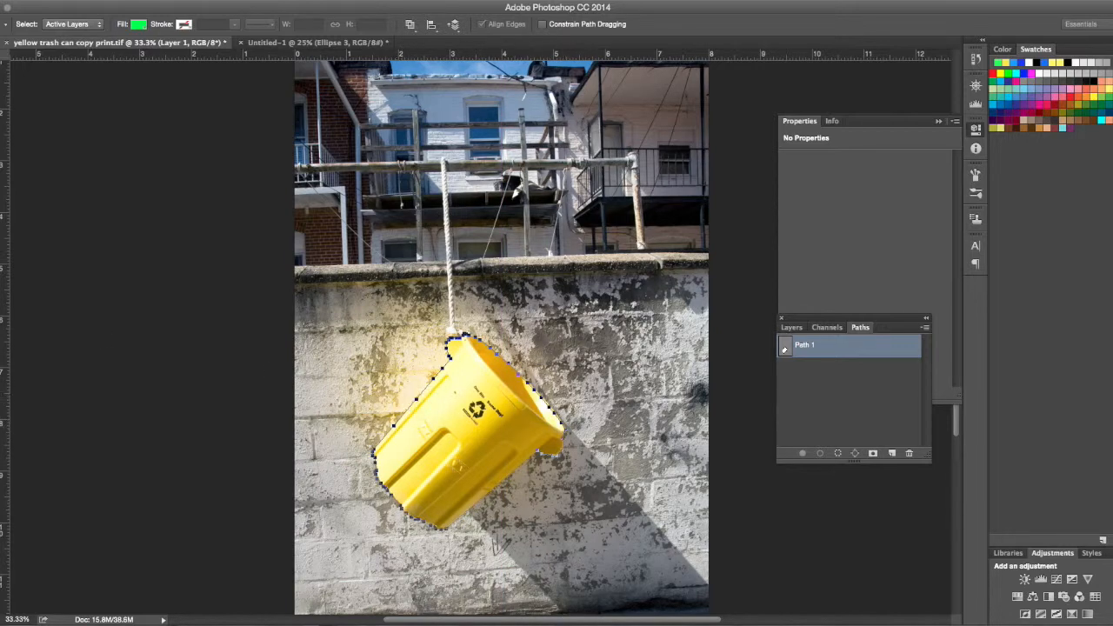
- Try to nudge an anchor point along the trash can's rim with the Direct Selection tool, and undo the move
{"action": "left_click", "coordinate": [3, 334]}
{"action": "left_click", "coordinate": [20, 345]}
{"action": "left_click", "coordinate": [549, 402]}
{"action": "left_click_drag", "start_coordinate": [561, 401], "coordinate": [562, 402]}
{"action": "key", "text": "super+z"}
{"action": "left_click", "coordinate": [546, 402]}
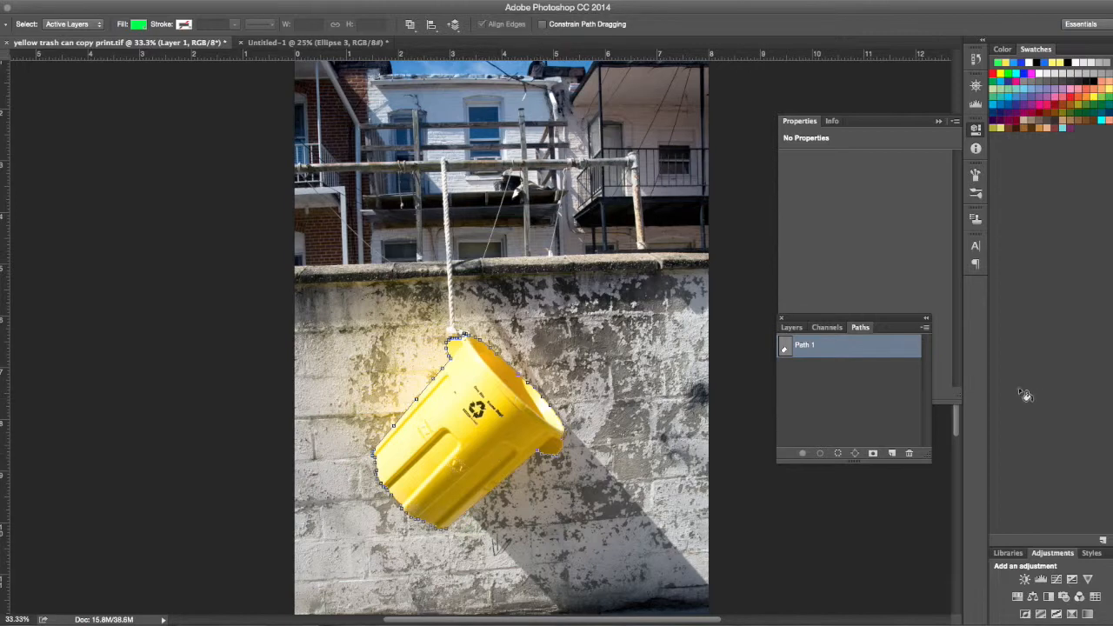
- Load the realigned Path 1 as a selection around the trash can in the photo
{"action": "left_click", "coordinate": [788, 328]}
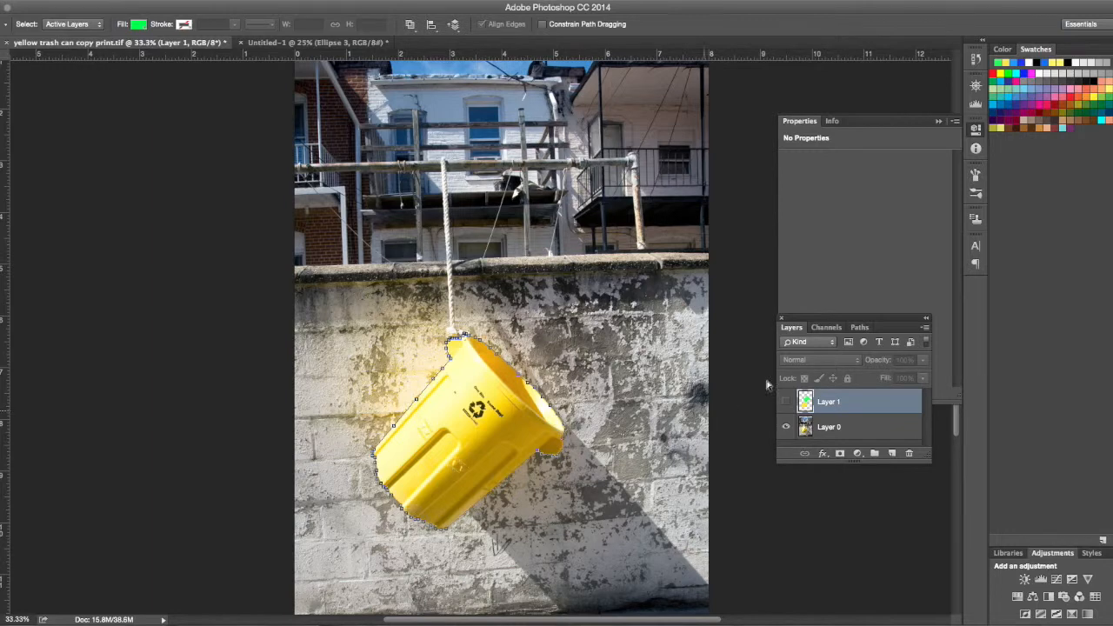
{"action": "left_click", "coordinate": [861, 329]}
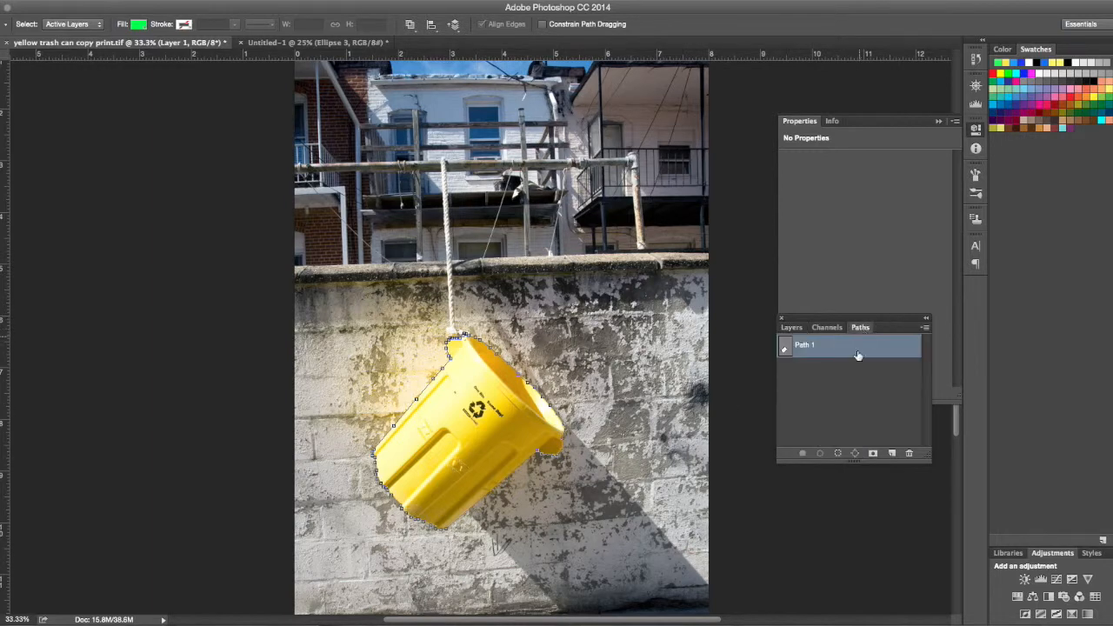
{"action": "left_click", "coordinate": [836, 442]}
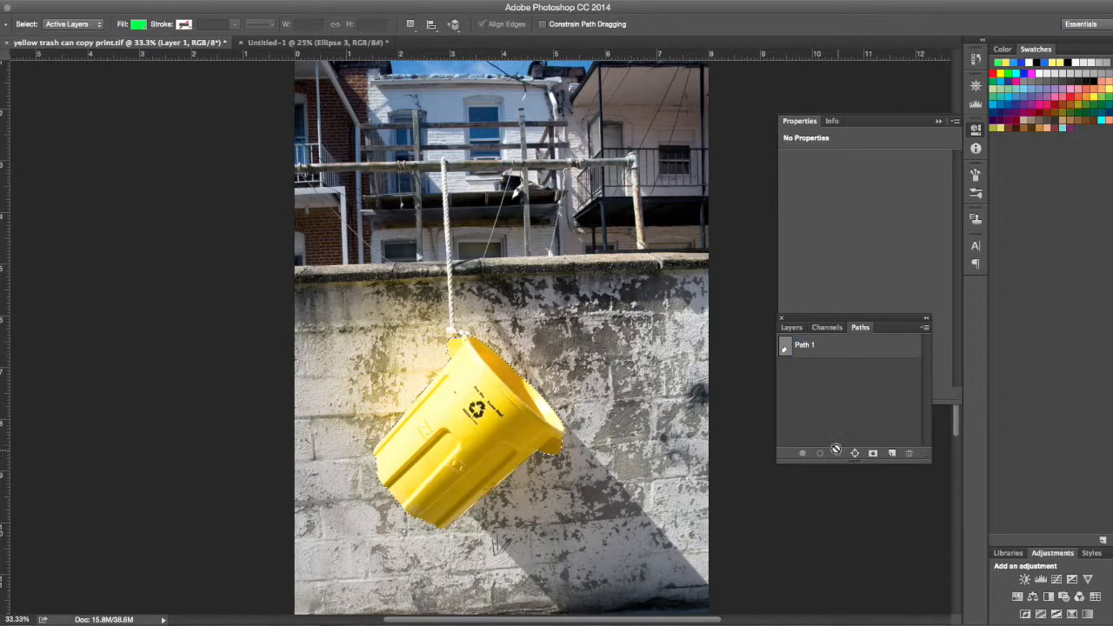
- Make Layer 0 active and add a layer mask from the selection to cut out the trash can
{"action": "left_click", "coordinate": [787, 330]}
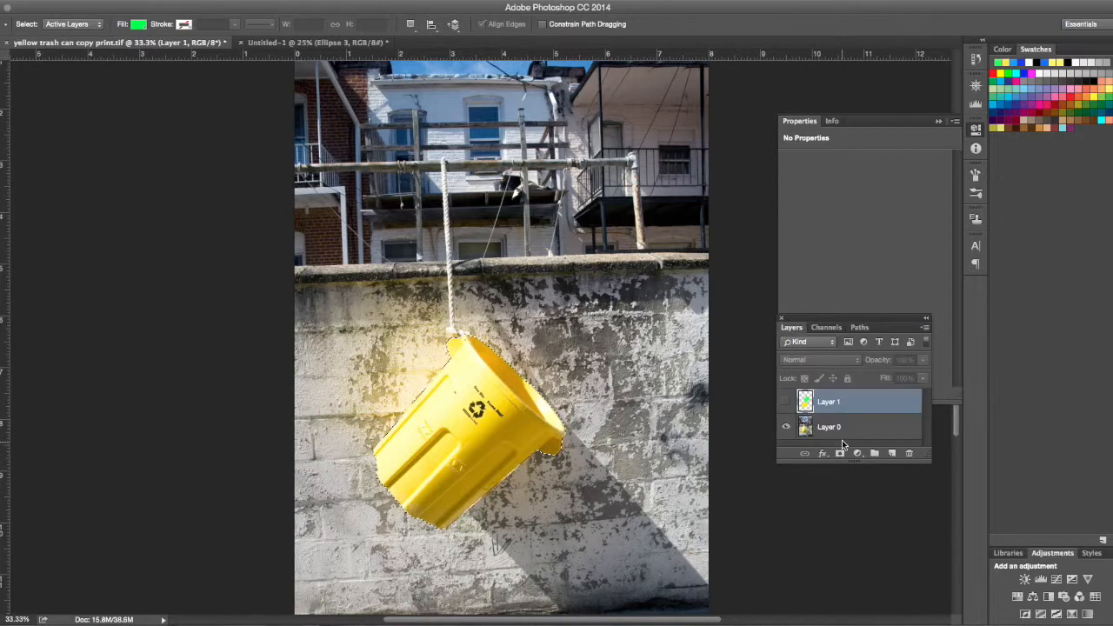
{"action": "left_click", "coordinate": [845, 440]}
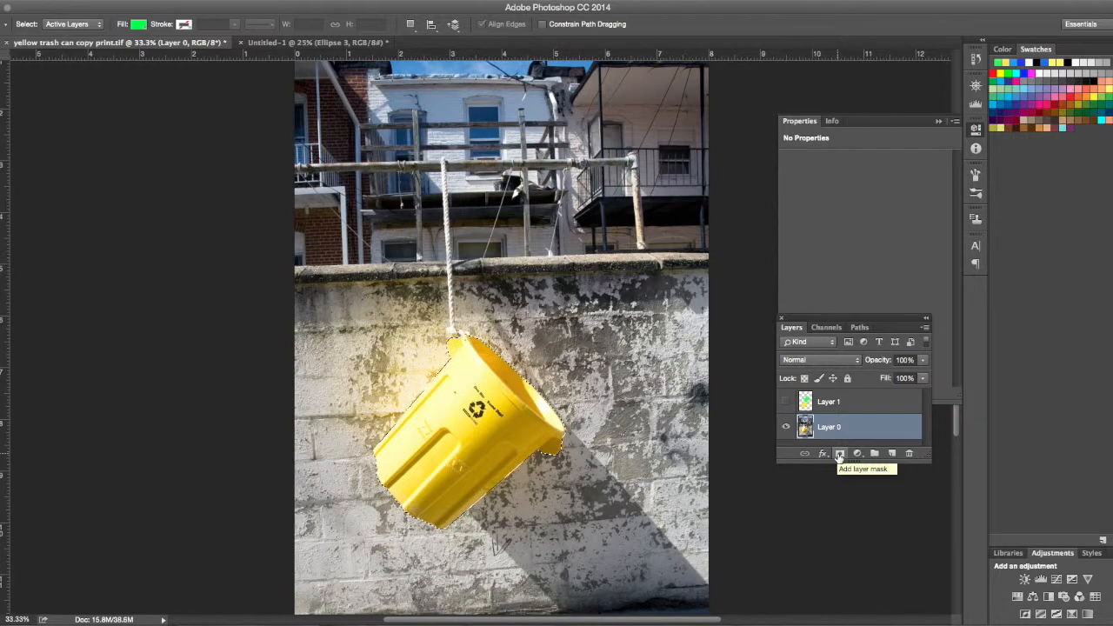
{"action": "left_click", "coordinate": [840, 453]}
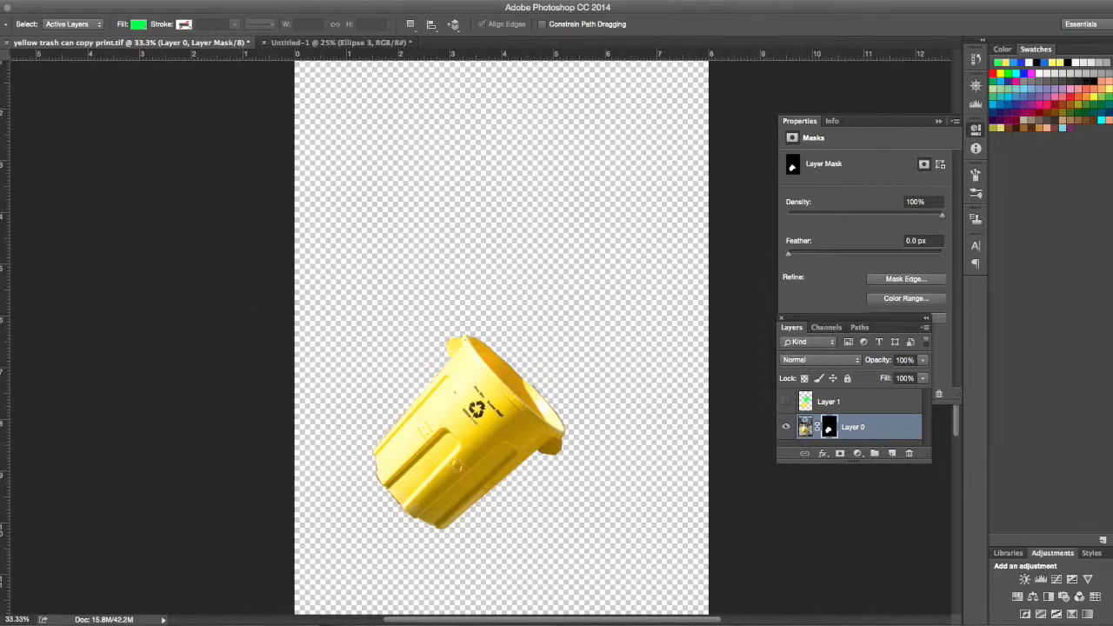
- Move the masked trash can on Layer 0 slightly to the right with the Move tool
{"action": "key", "text": "v"}
{"action": "left_click_drag", "start_coordinate": [374, 503], "coordinate": [436, 472]}
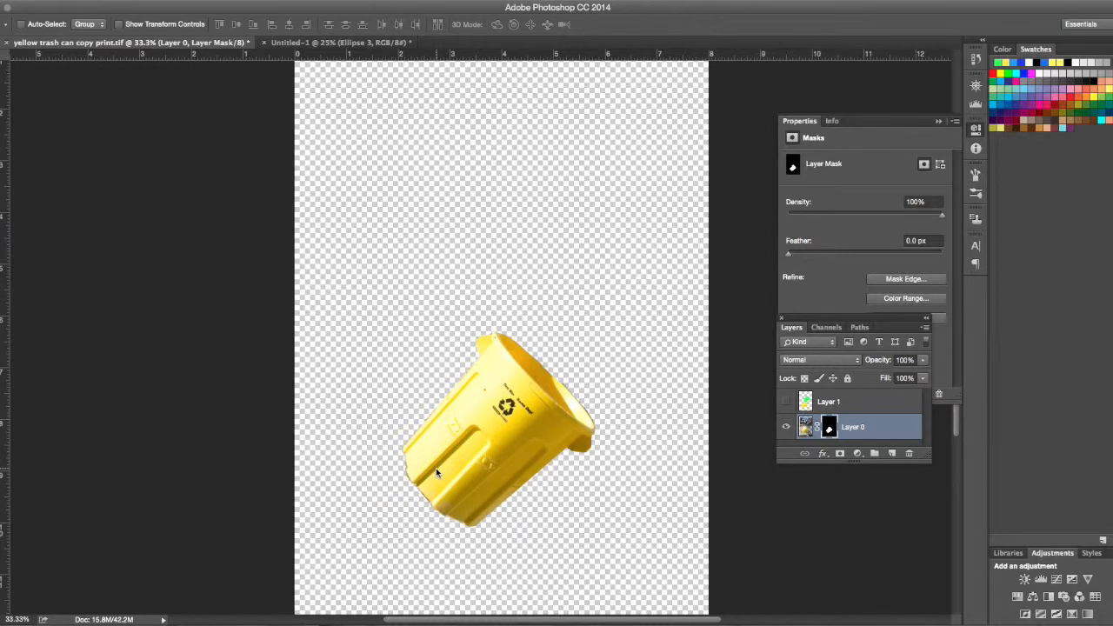